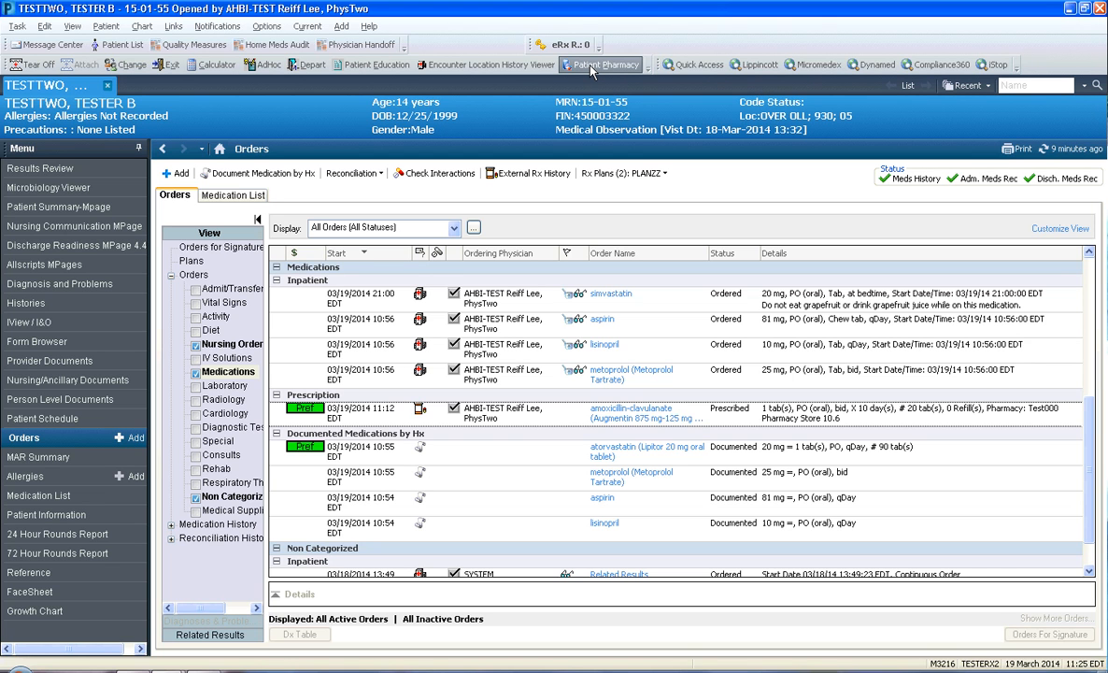
# Open the patient's preferred pharmacies and clear the prefilled city and state from the search criteria
pyautogui.click(145, 26)
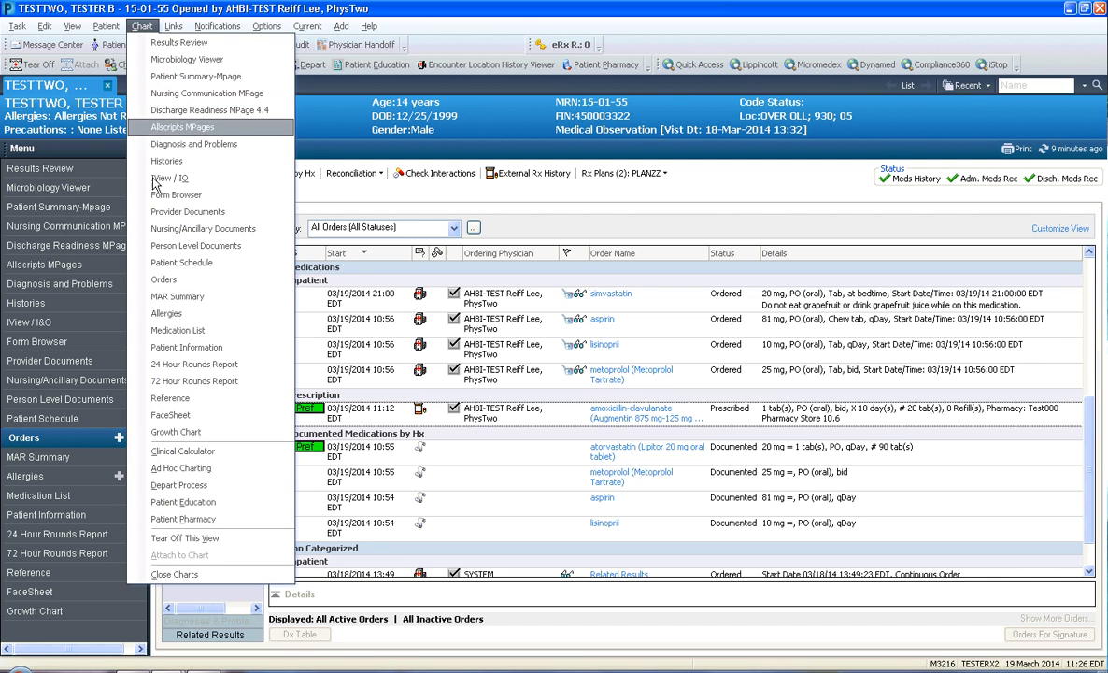
pyautogui.click(181, 520)
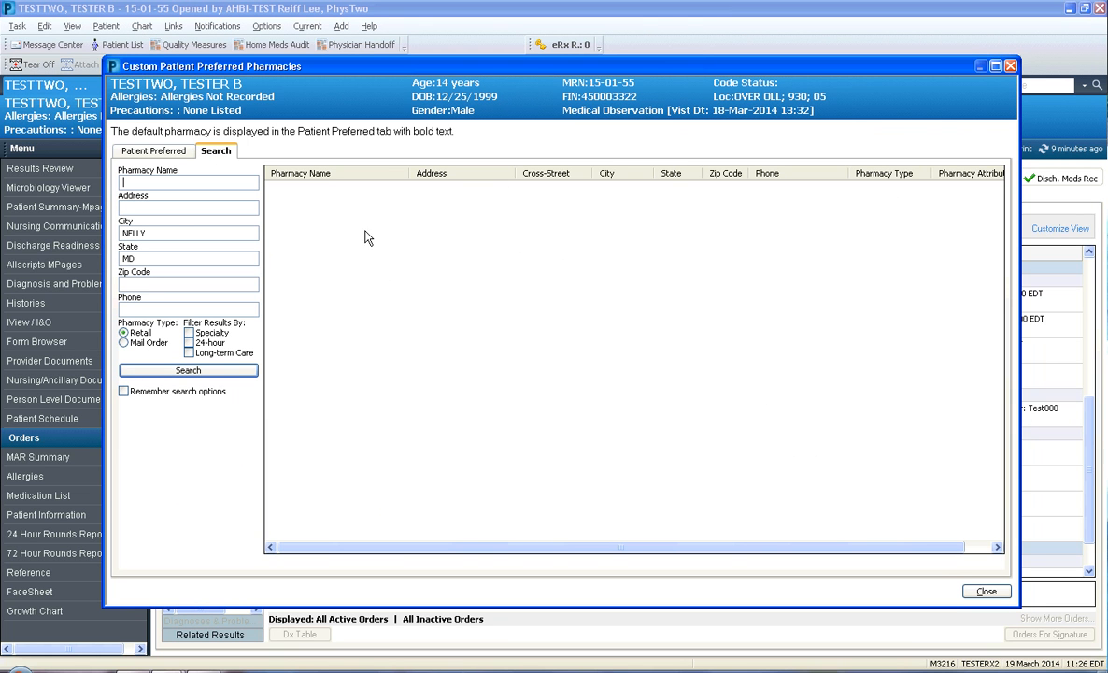
pyautogui.click(137, 233)
pyautogui.doubleClick(136, 232)
pyautogui.press('BackSpace')
pyautogui.press('Tab')
pyautogui.press('BackSpace')
# Search for CVS pharmacies in Binghamton and widen the Address column to read the full street addresses
pyautogui.click(136, 233)
pyautogui.write('Bin')
pyautogui.write('ghma')
pyautogui.press('BackSpace')
pyautogui.press('BackSpace')
pyautogui.write('amton')
pyautogui.click(143, 184)
pyautogui.write('CVS')
pyautogui.click(186, 370)
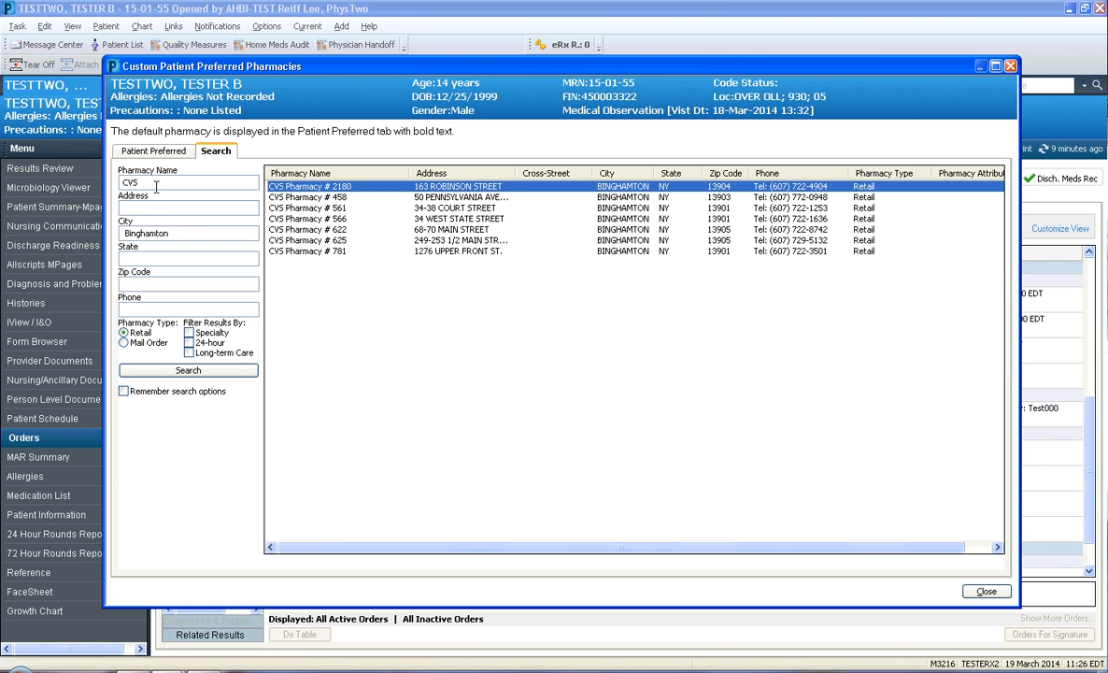
pyautogui.moveTo(409, 174); pyautogui.dragTo(367, 174)
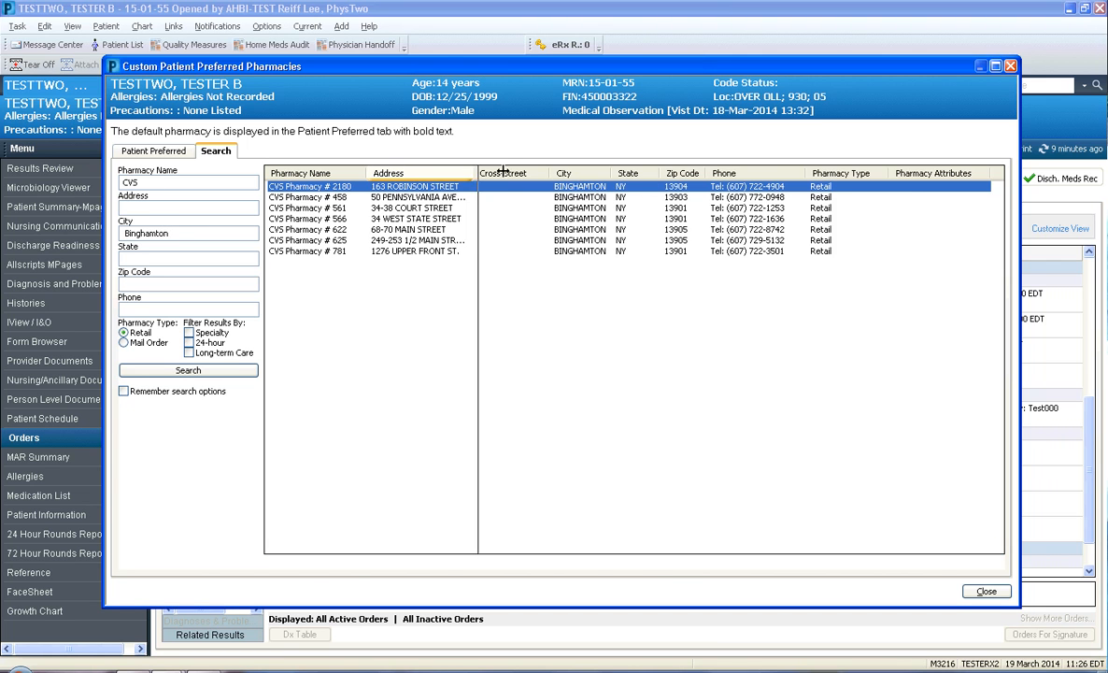
pyautogui.moveTo(473, 174); pyautogui.dragTo(509, 174)
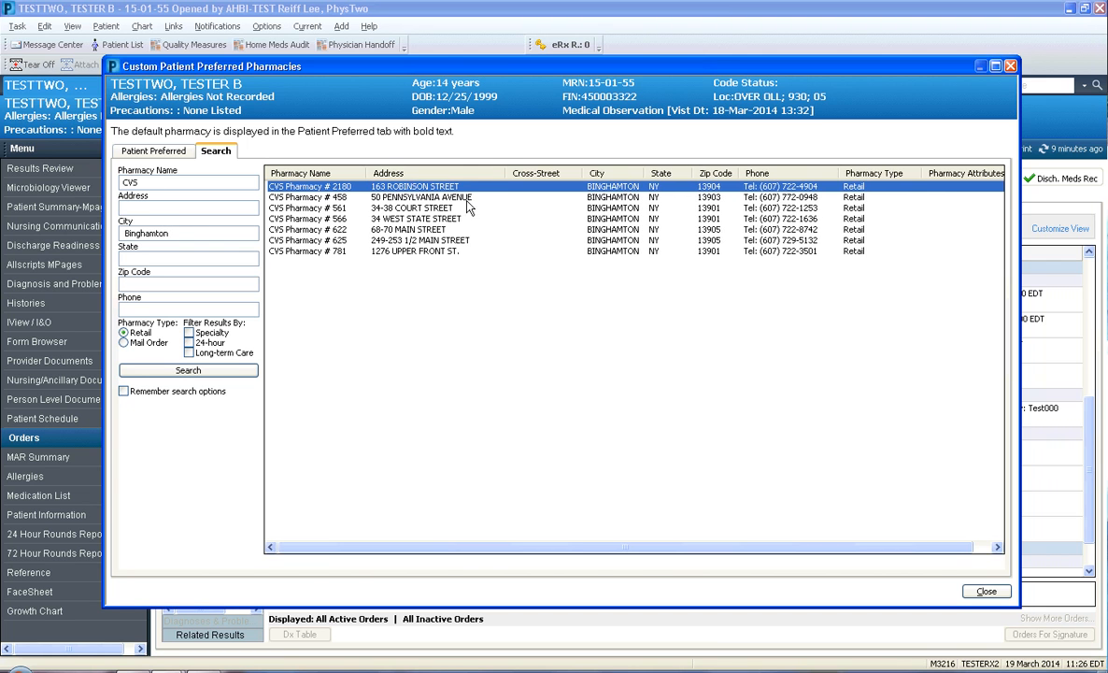
# Clear the city, search for pharmacies named test000, and widen the Pharmacy Name column
pyautogui.doubleClick(165, 233)
pyautogui.press('BackSpace')
pyautogui.moveTo(141, 183); pyautogui.dragTo(104, 166)
pyautogui.press('BackSpace')
pyautogui.write('test000')
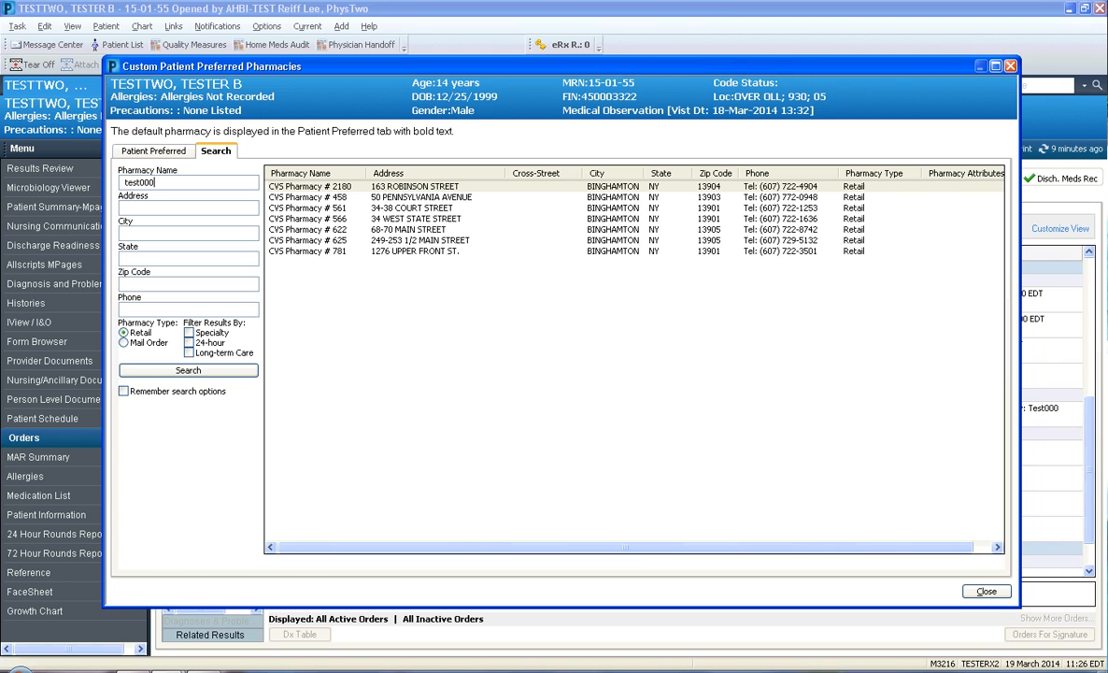
pyautogui.click(210, 372)
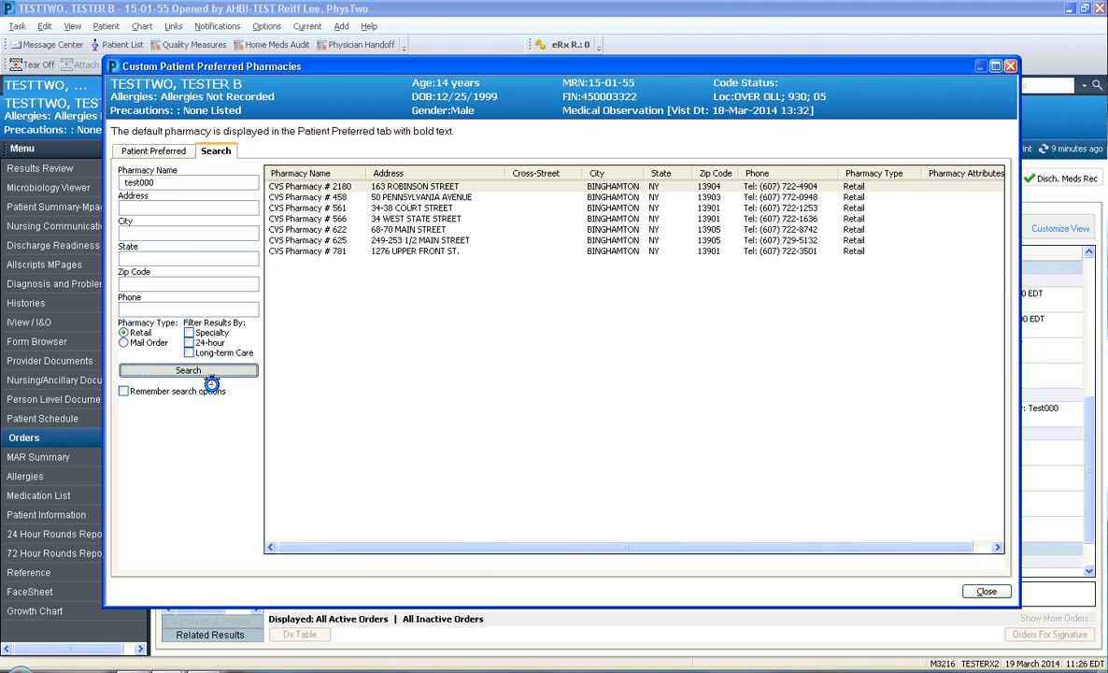
pyautogui.moveTo(366, 173); pyautogui.dragTo(422, 178)
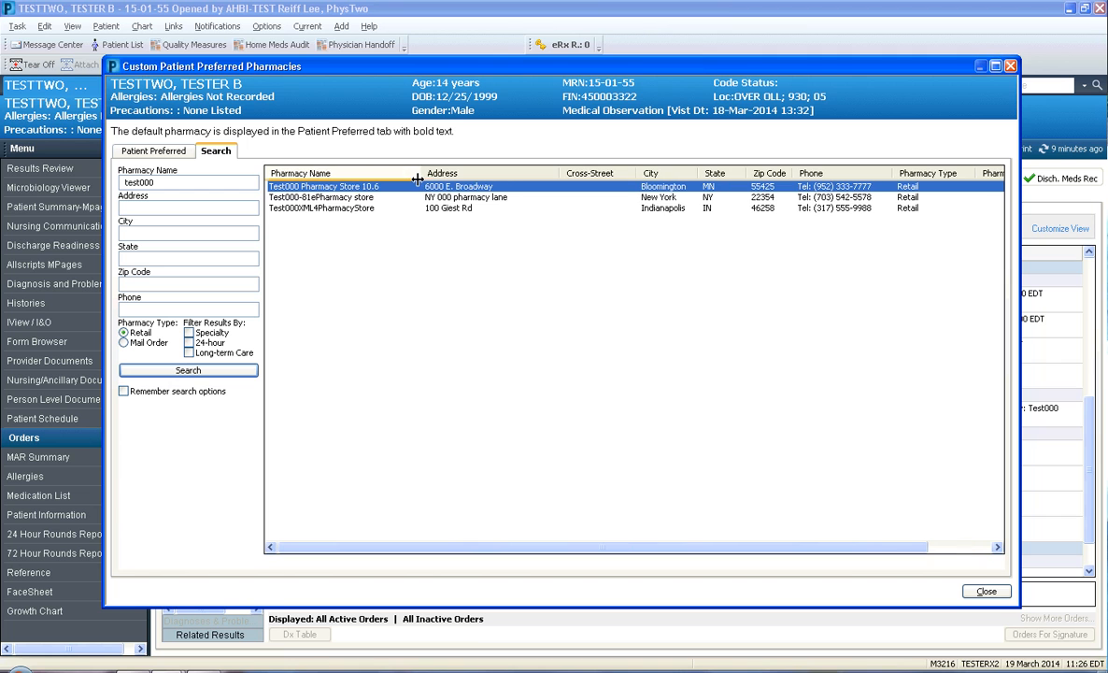
# Add Test000 Pharmacy Store 10.6 to the patient's preferred pharmacies
pyautogui.rightClick(336, 188)
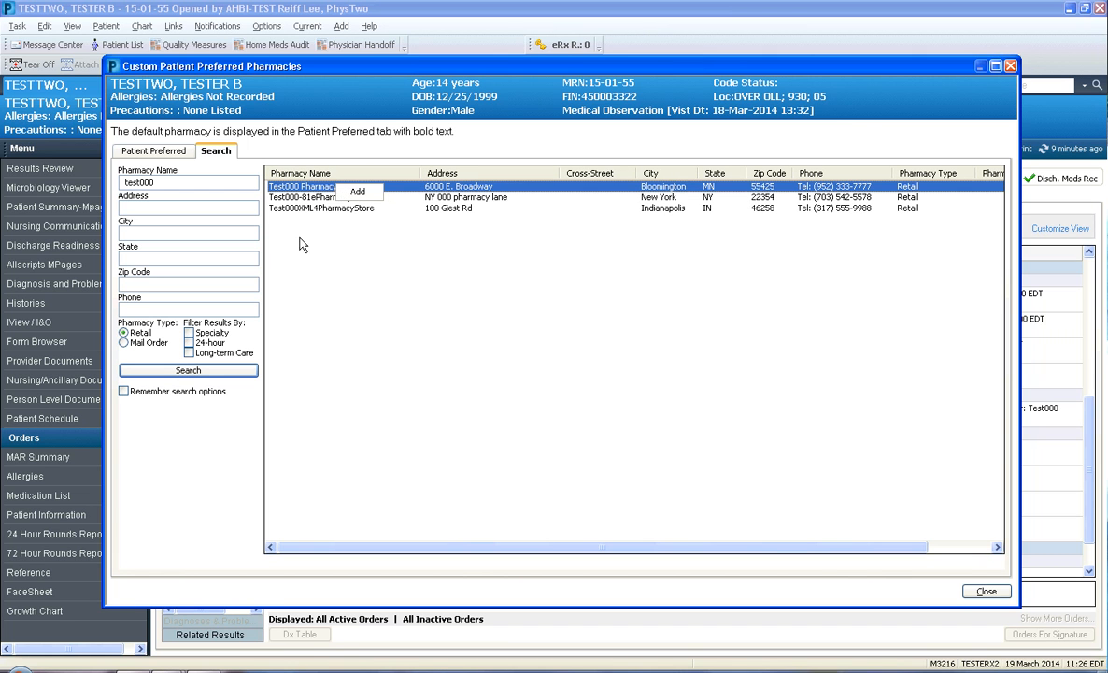
pyautogui.click(327, 245)
pyautogui.moveTo(338, 192)
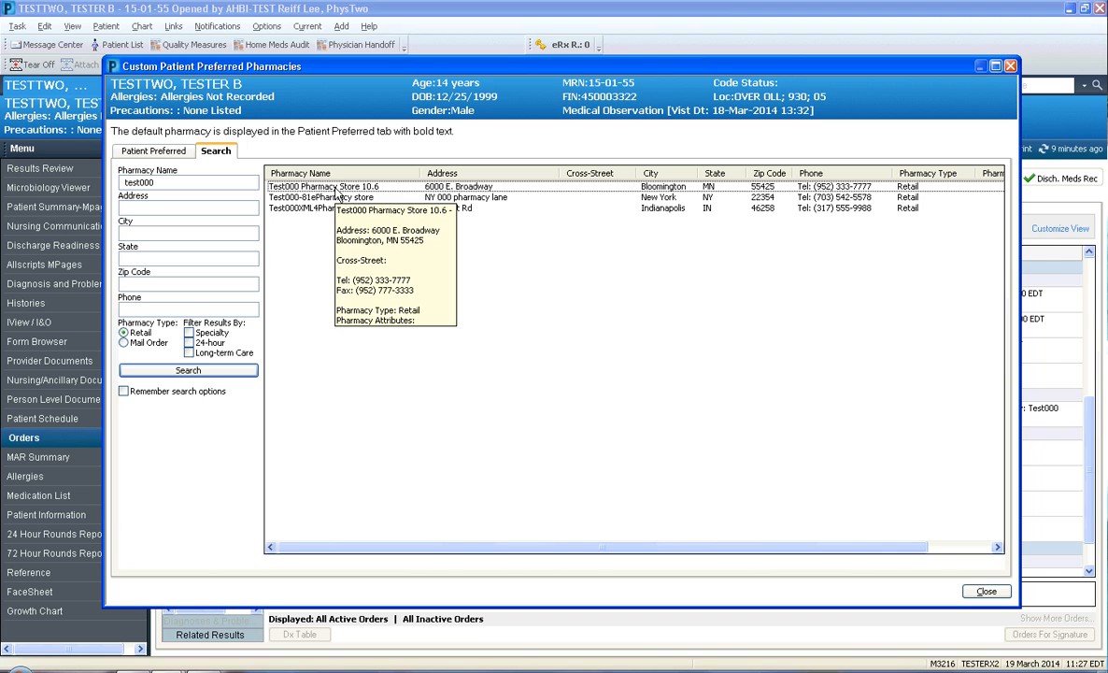
pyautogui.rightClick(344, 190)
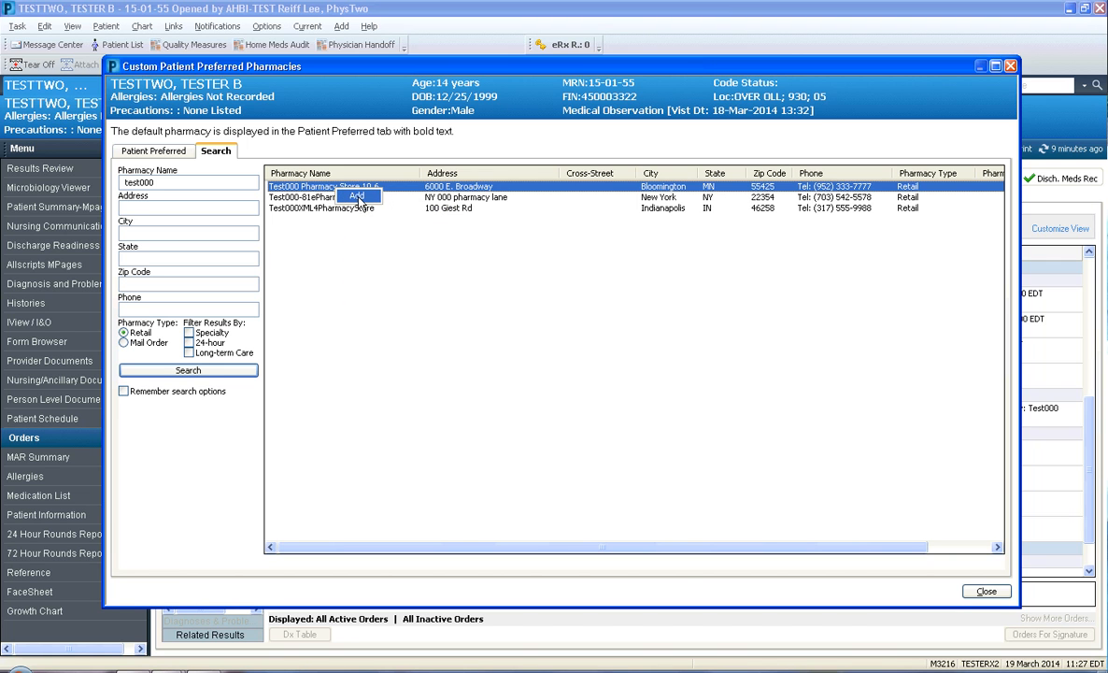
pyautogui.click(357, 197)
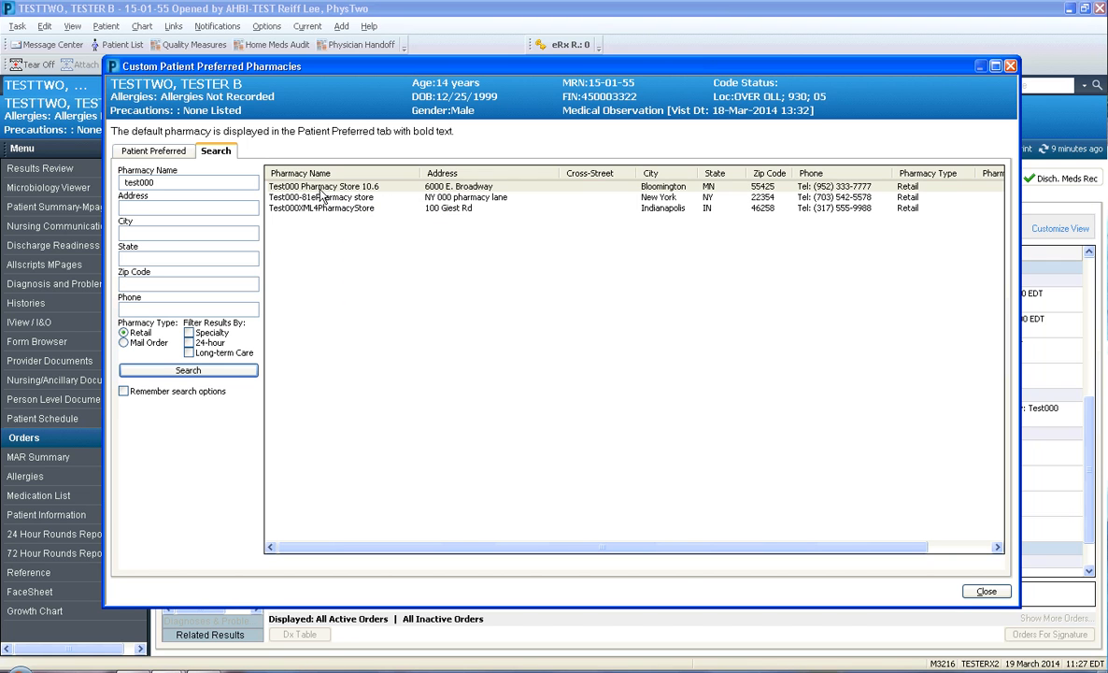
# Review the patient's preferred pharmacy list, adjusting its column widths for readability, and close the pharmacy window
pyautogui.click(155, 151)
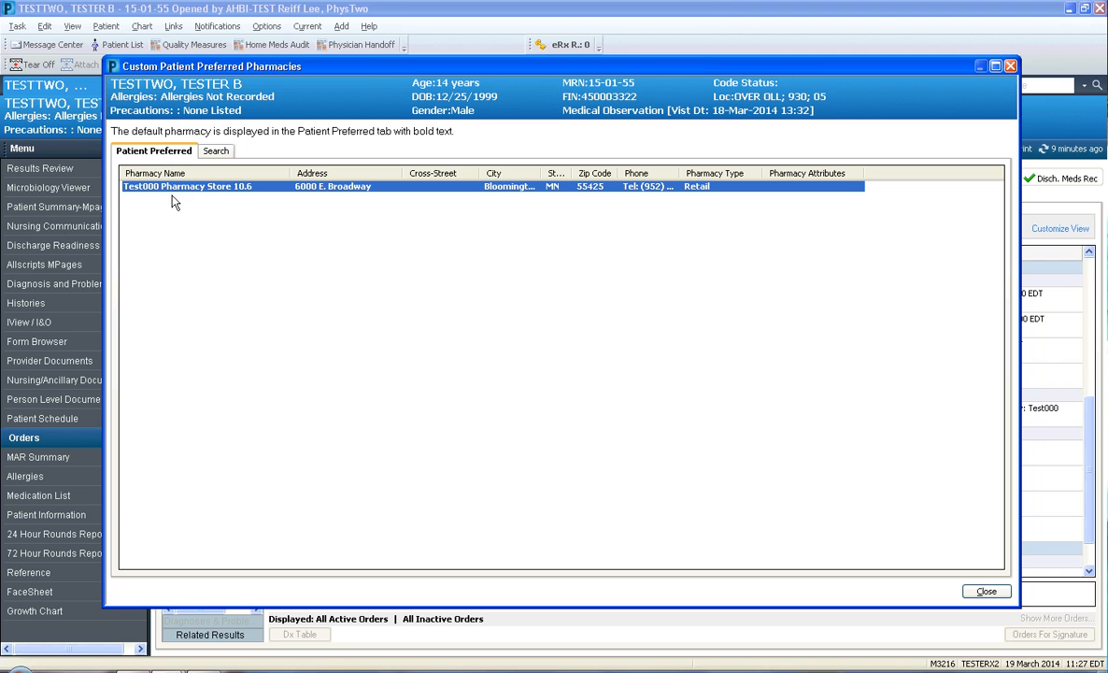
pyautogui.moveTo(289, 173); pyautogui.dragTo(264, 173)
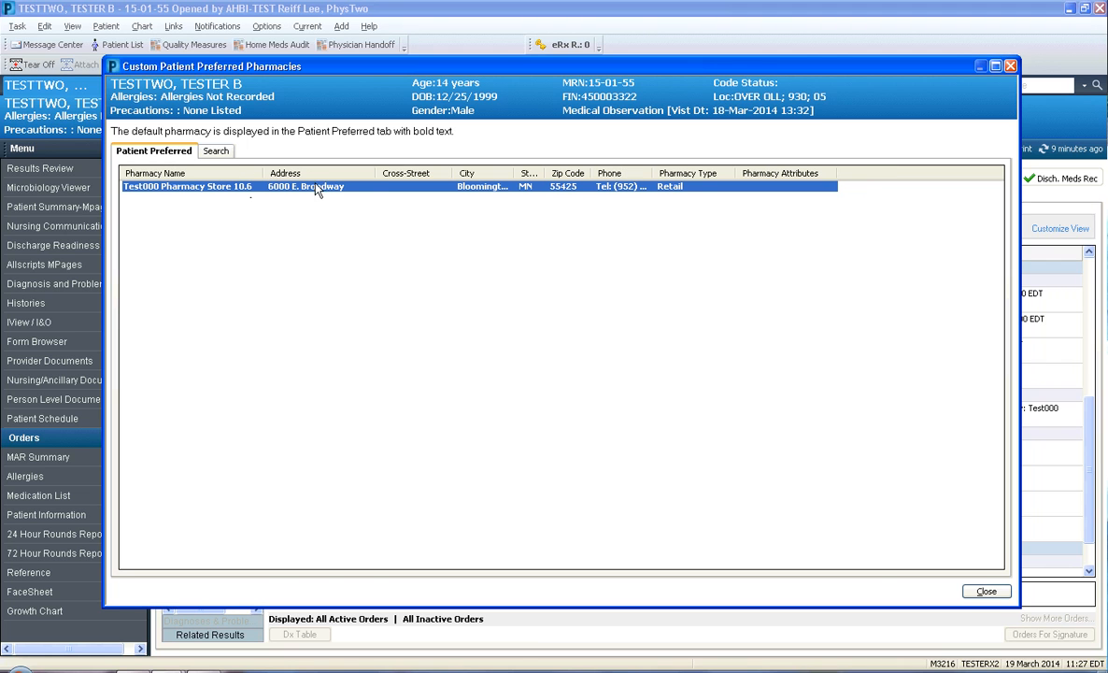
pyautogui.moveTo(377, 173); pyautogui.dragTo(356, 173)
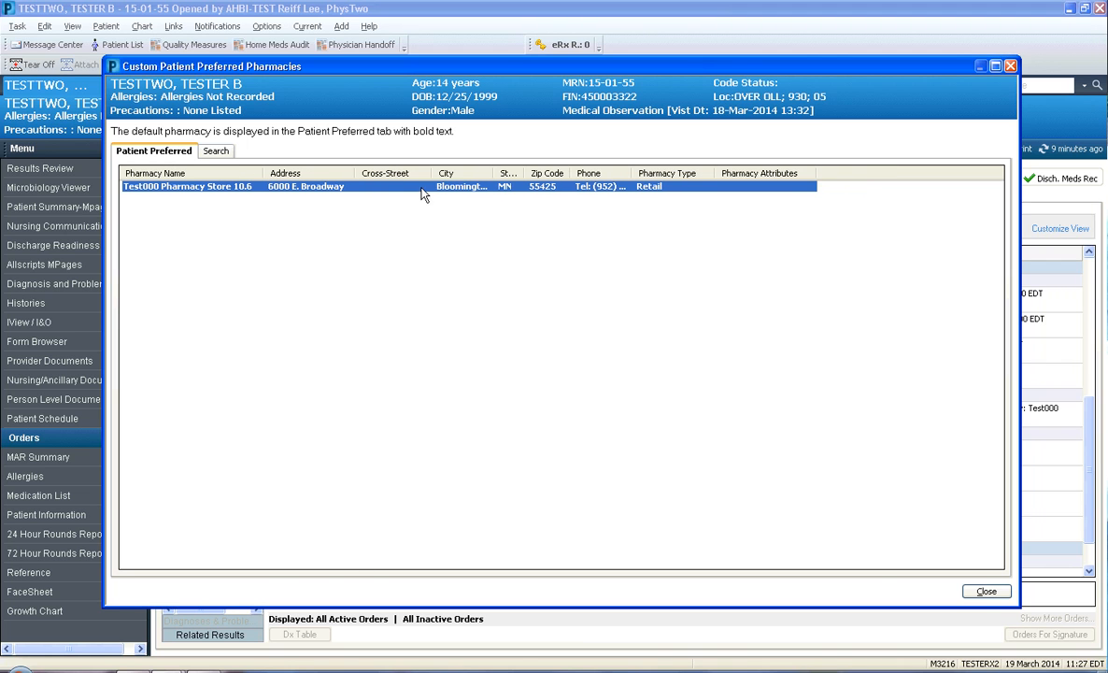
pyautogui.moveTo(432, 173); pyautogui.dragTo(505, 176)
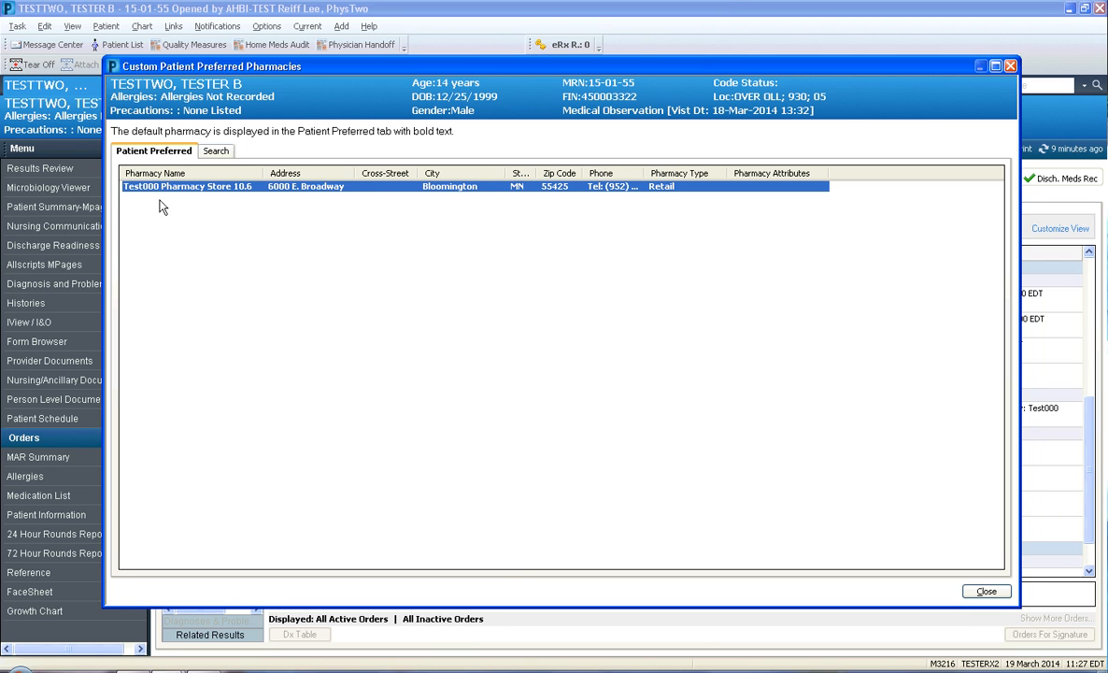
pyautogui.click(986, 592)
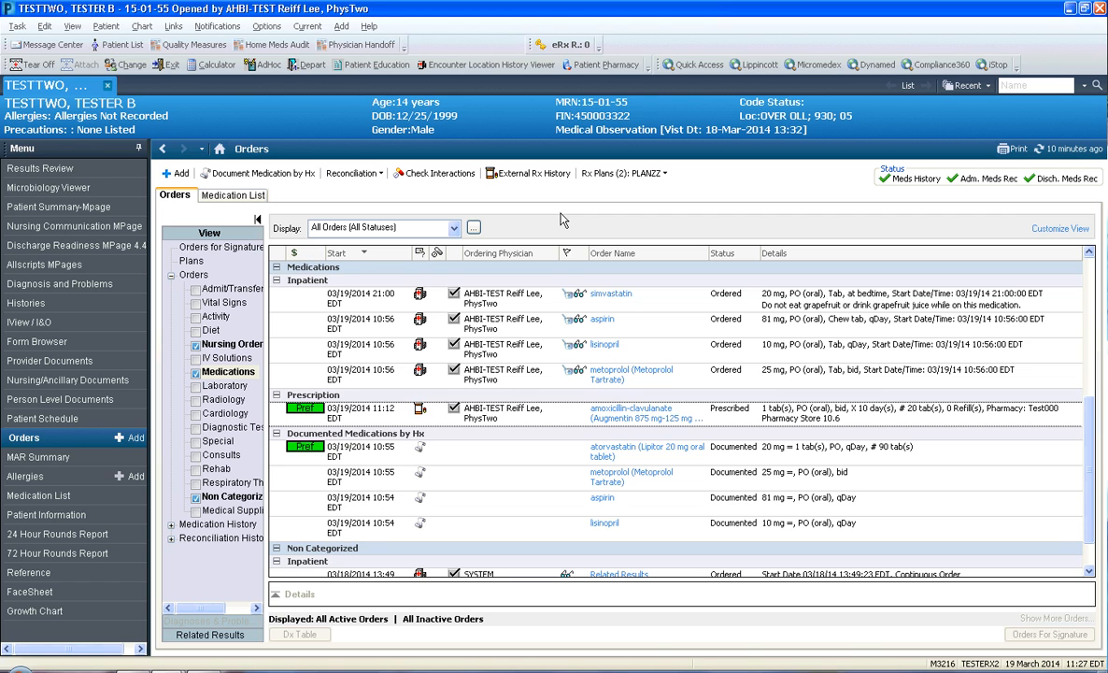
# Choose PLANZZ as the Rx plan and select the amoxicillin-clavulanate prescription to examine its formulary status
pyautogui.click(664, 174)
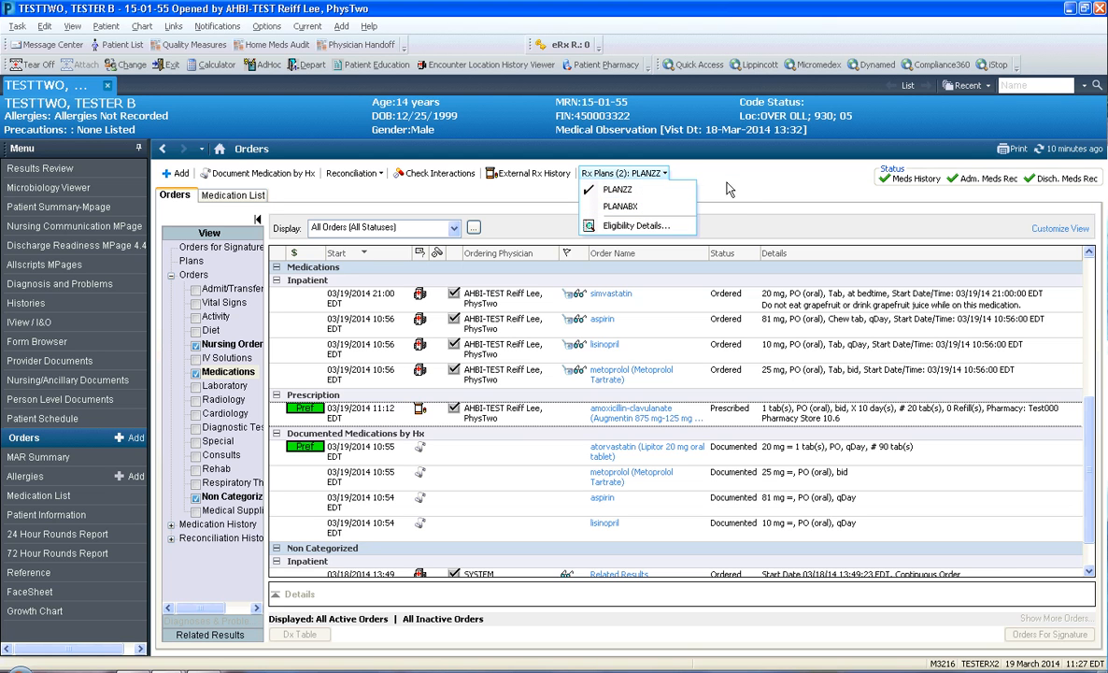
pyautogui.click(632, 194)
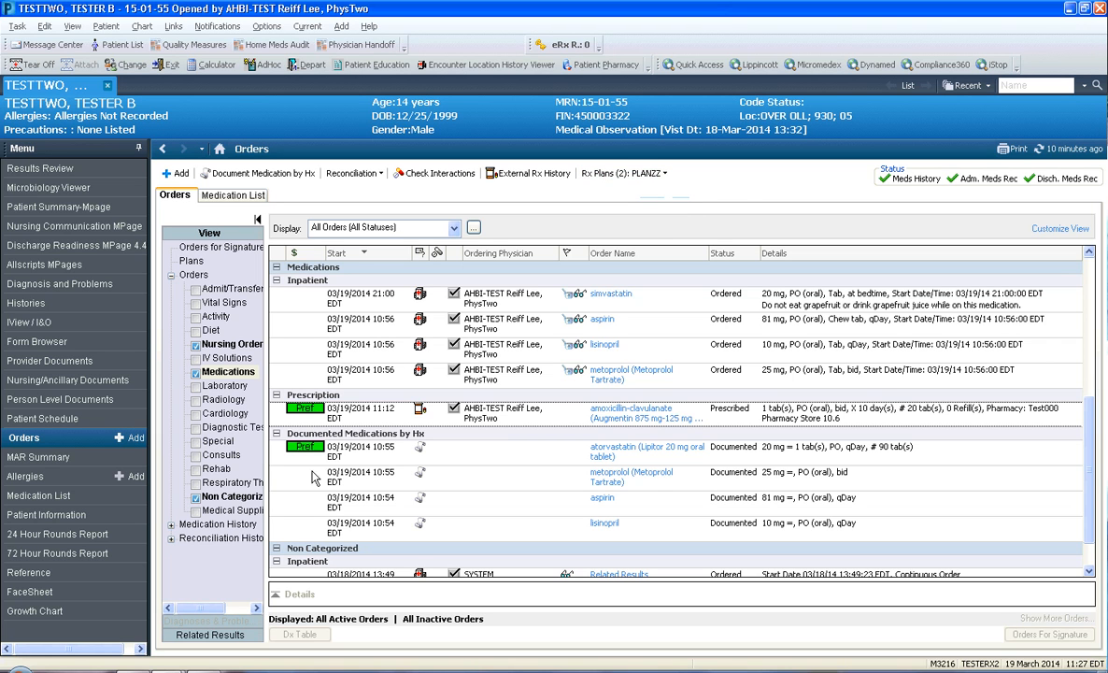
pyautogui.click(355, 420)
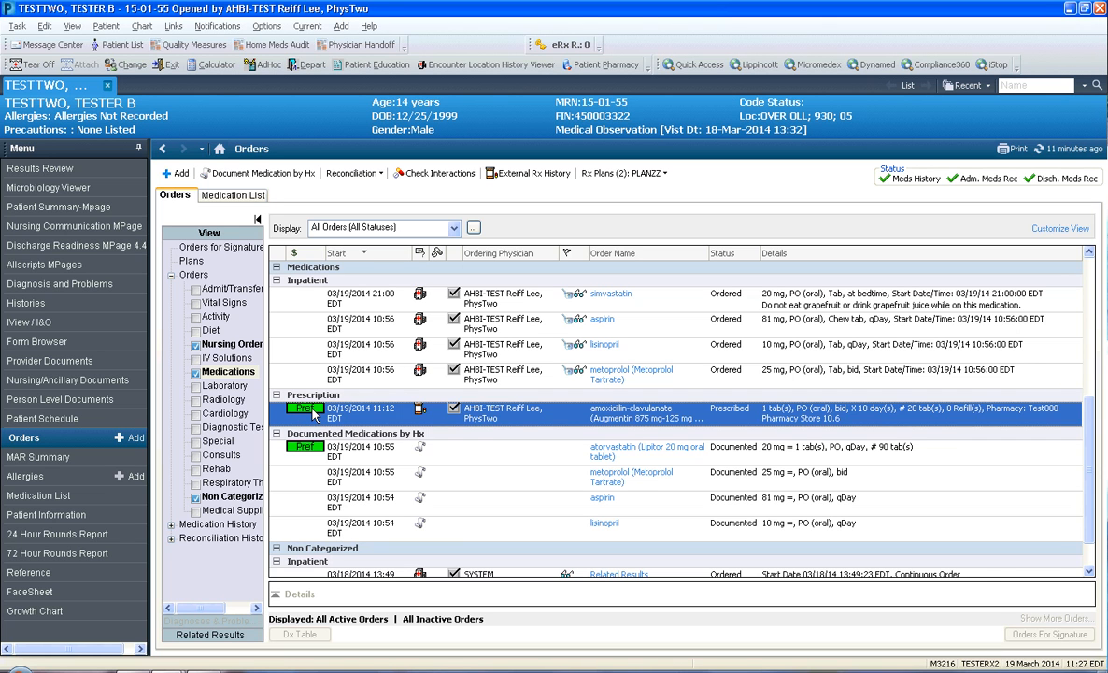
pyautogui.moveTo(314, 417)
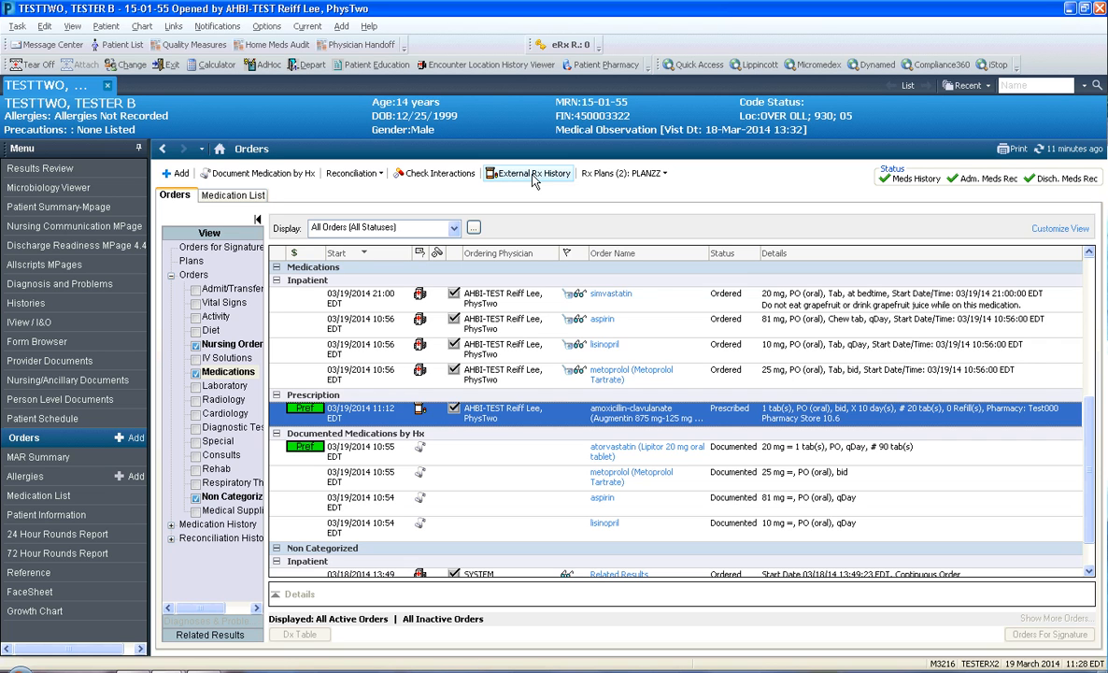
# Open the external Rx history with patient consent granted and set its display period to Last 24 Months
pyautogui.click(534, 176)
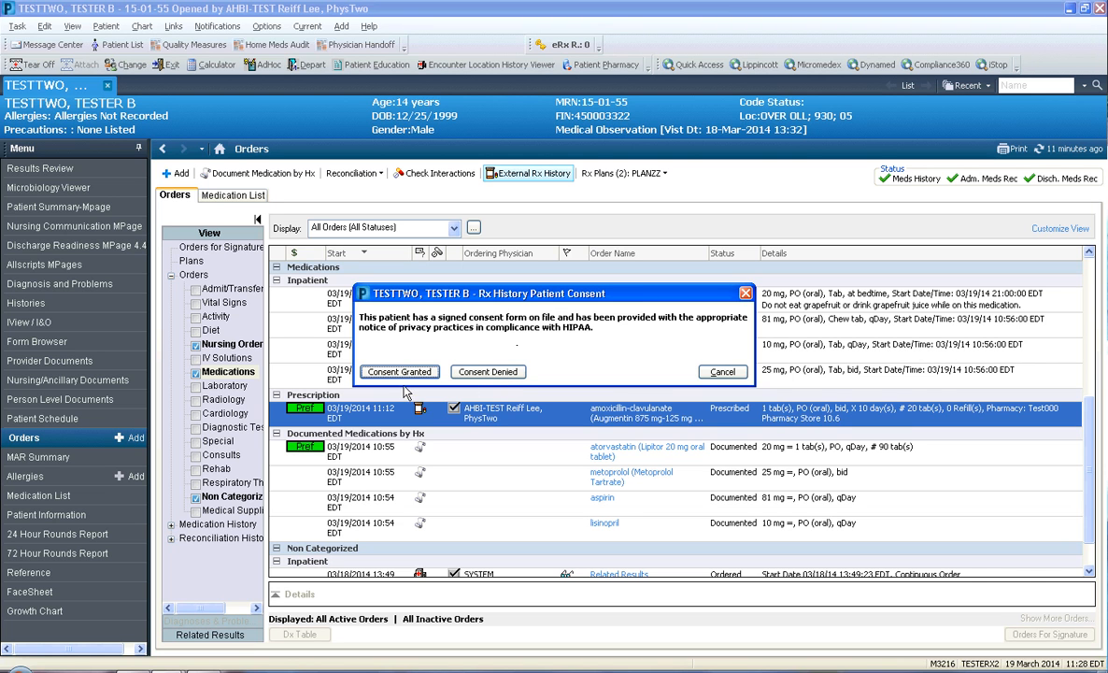
pyautogui.click(403, 377)
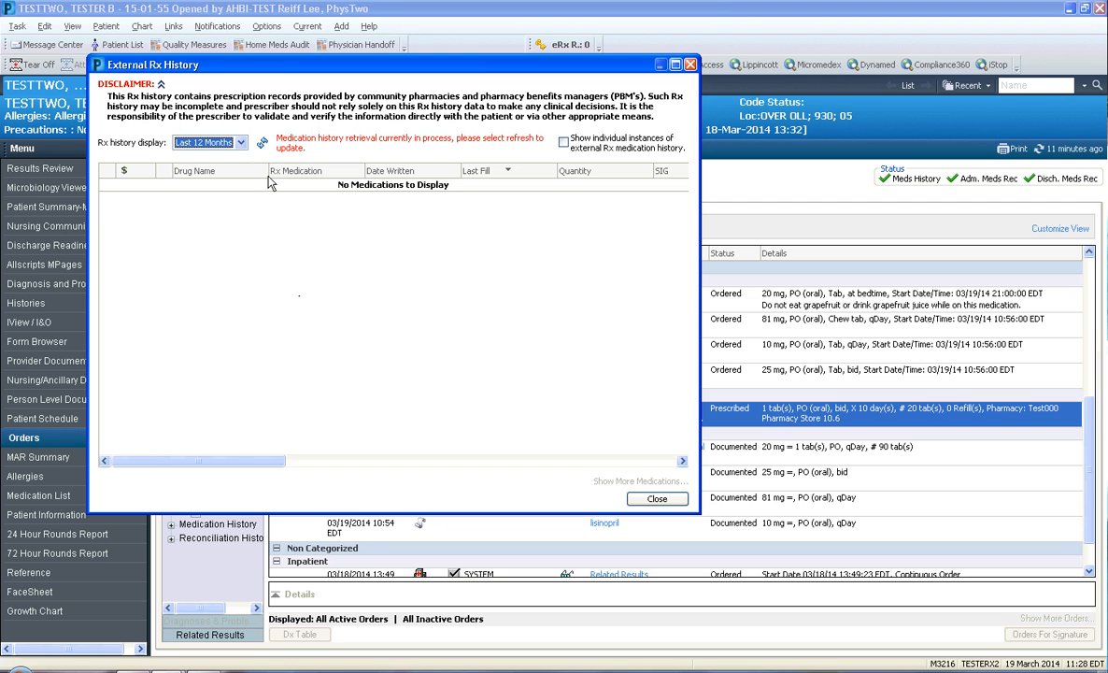
pyautogui.click(241, 145)
pyautogui.click(203, 177)
pyautogui.click(240, 142)
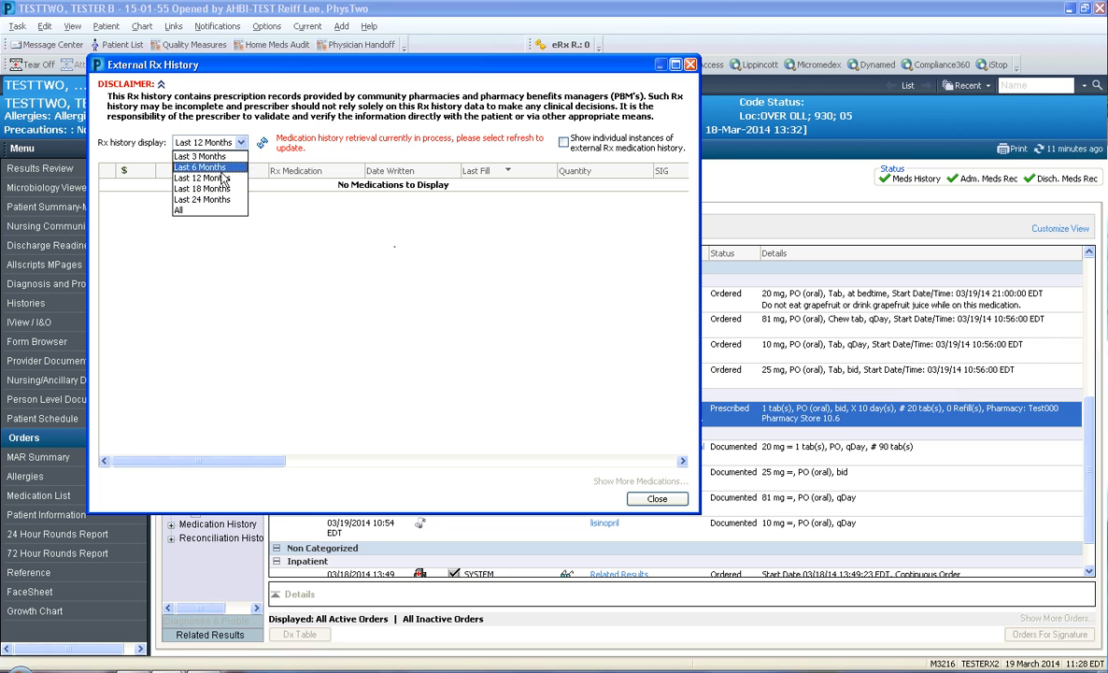
pyautogui.click(212, 200)
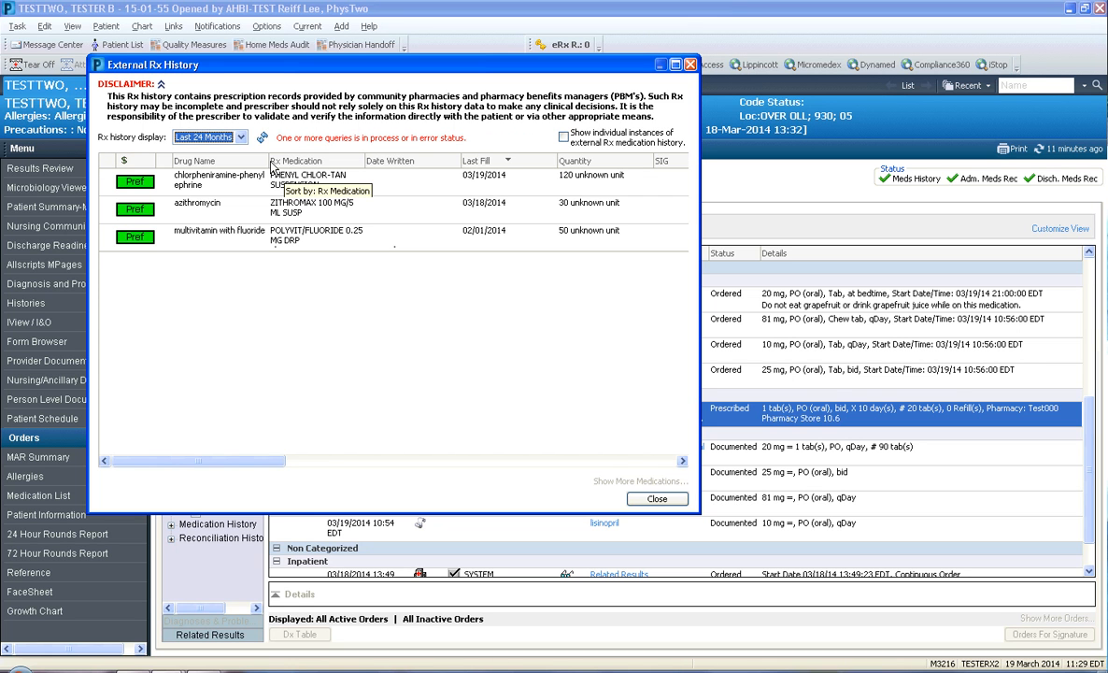
# Widen the Drug Name column, narrow the Date Written column, and enlarge the External Rx History window
pyautogui.moveTo(269, 166); pyautogui.dragTo(299, 166)
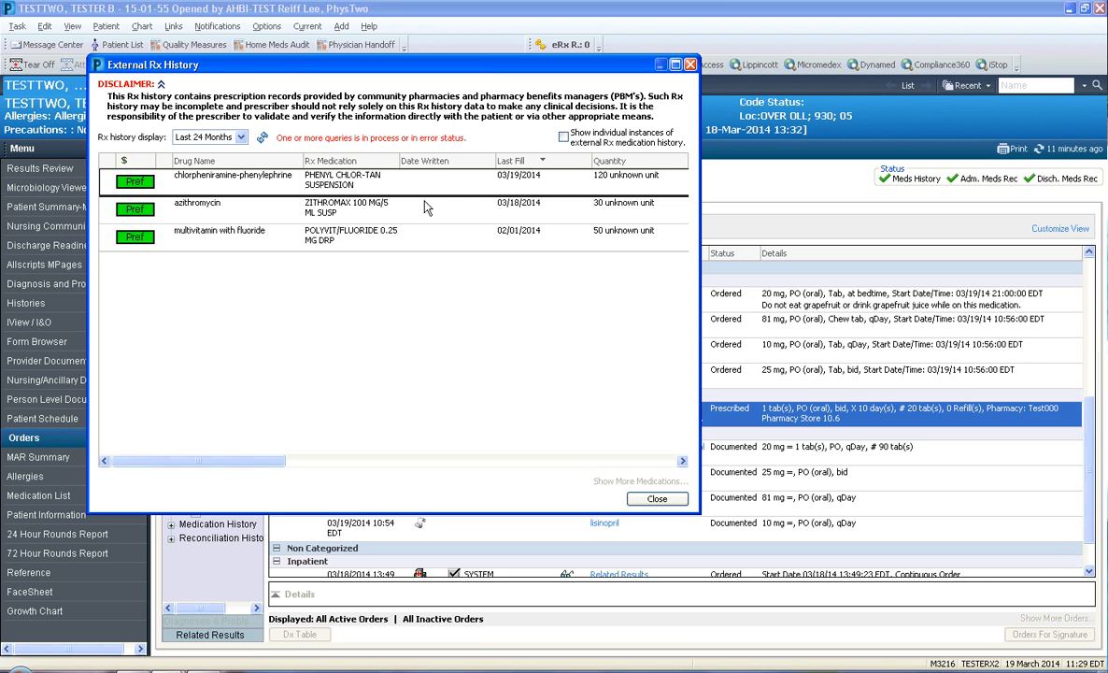
pyautogui.moveTo(493, 161); pyautogui.dragTo(467, 161)
pyautogui.moveTo(700, 209); pyautogui.dragTo(925, 210)
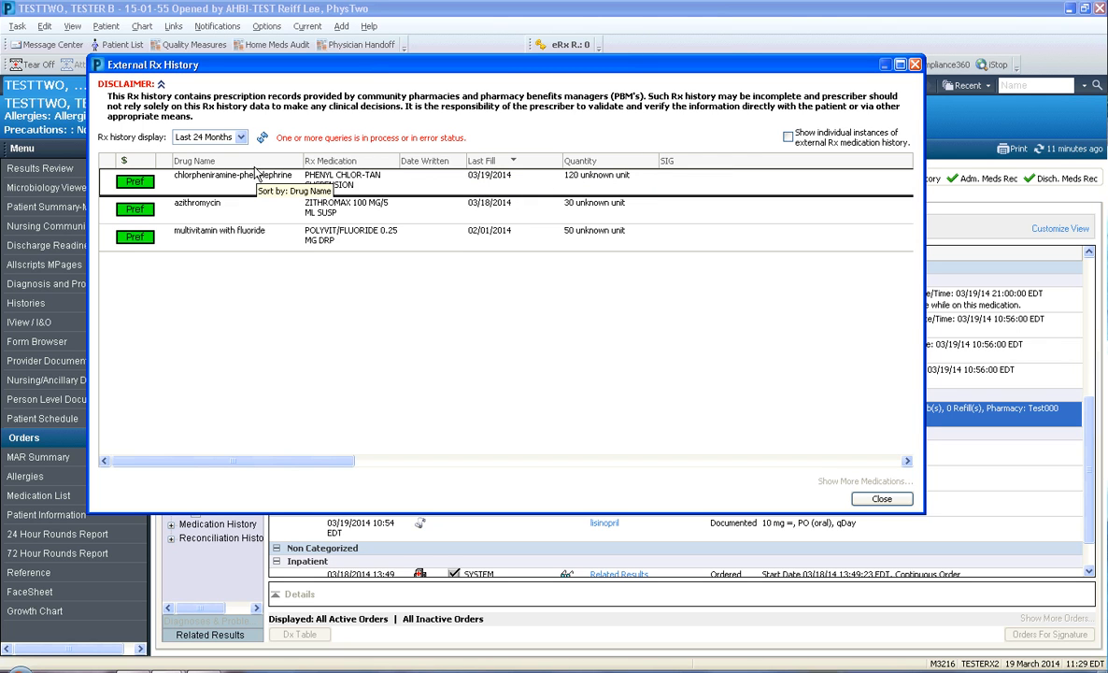
# Set the Rx history display to All and expand the grouped acetaminophen-oxyCODONE entries
pyautogui.click(240, 137)
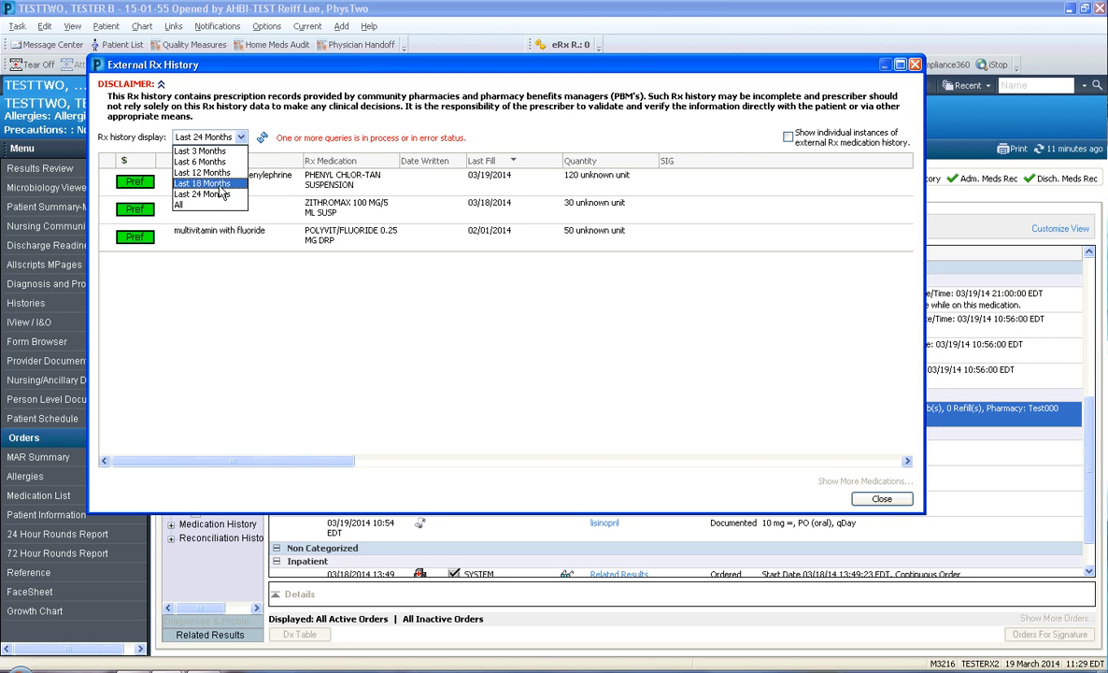
pyautogui.click(210, 206)
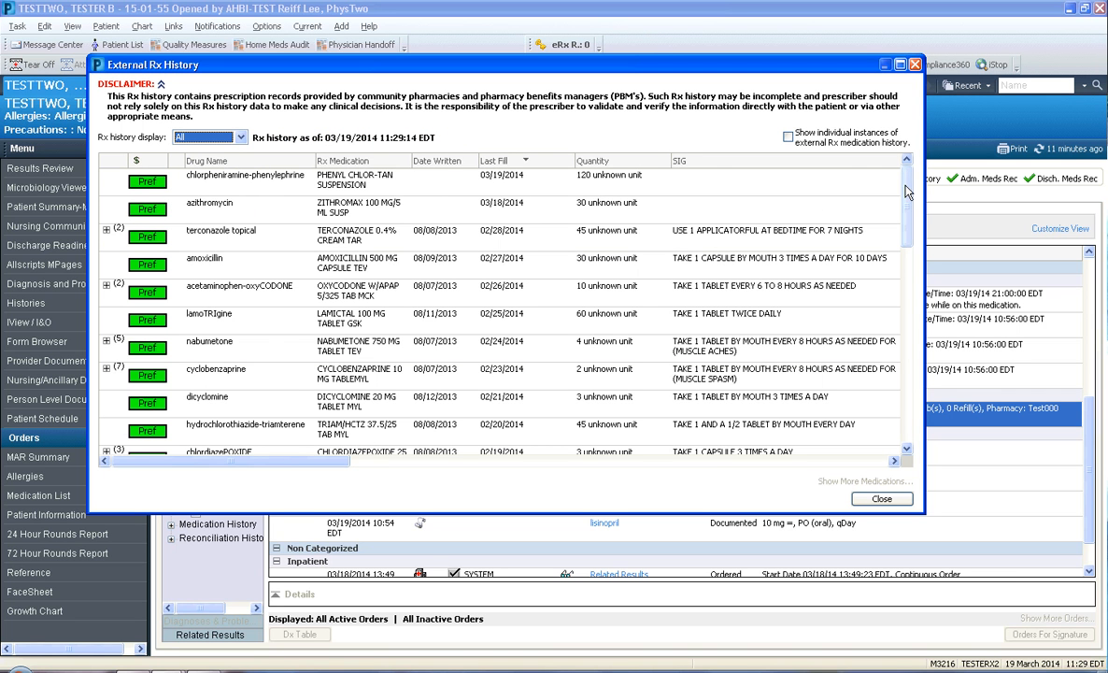
pyautogui.scroll(-1, 903, 230)
pyautogui.scroll(-1, 902, 230)
pyautogui.scroll(2, 903, 230)
pyautogui.click(106, 287)
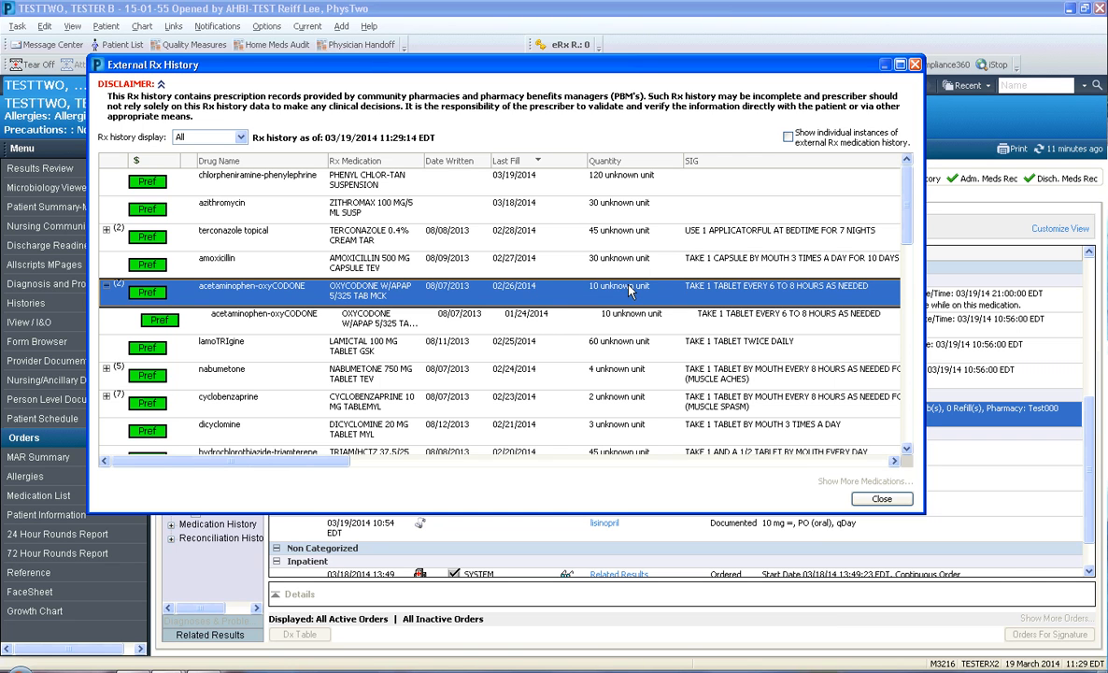
# Examine the refill, pharmacy and prescriber details of the external prescription history, and return to the drug names
pyautogui.moveTo(329, 469); pyautogui.dragTo(617, 469)
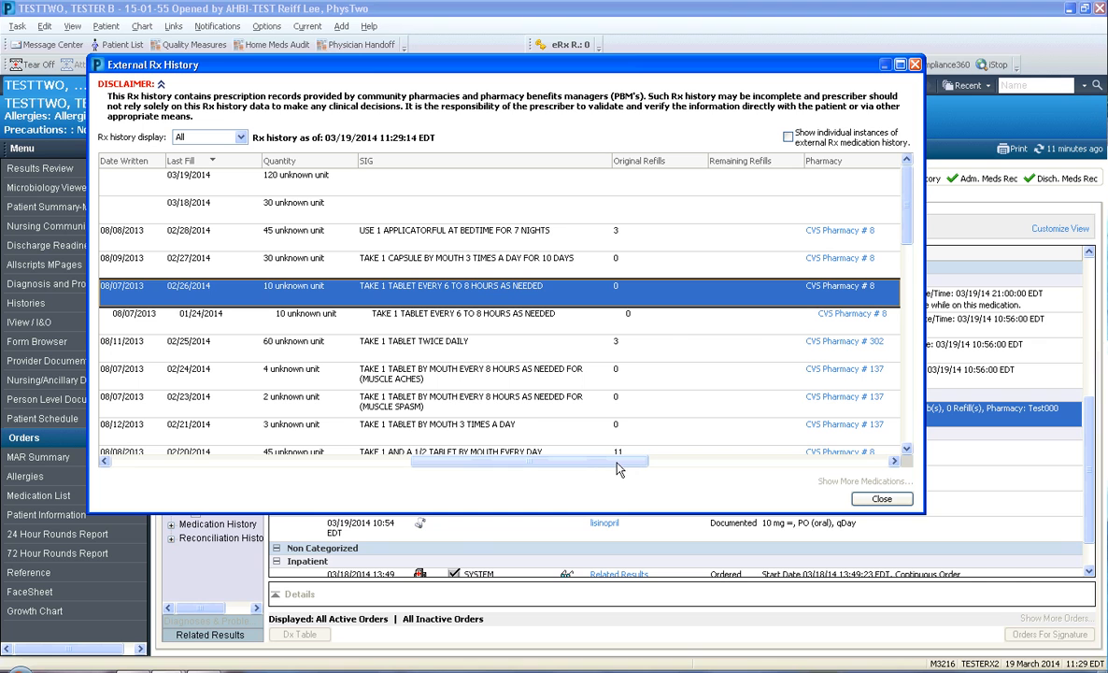
pyautogui.moveTo(599, 462); pyautogui.dragTo(860, 470)
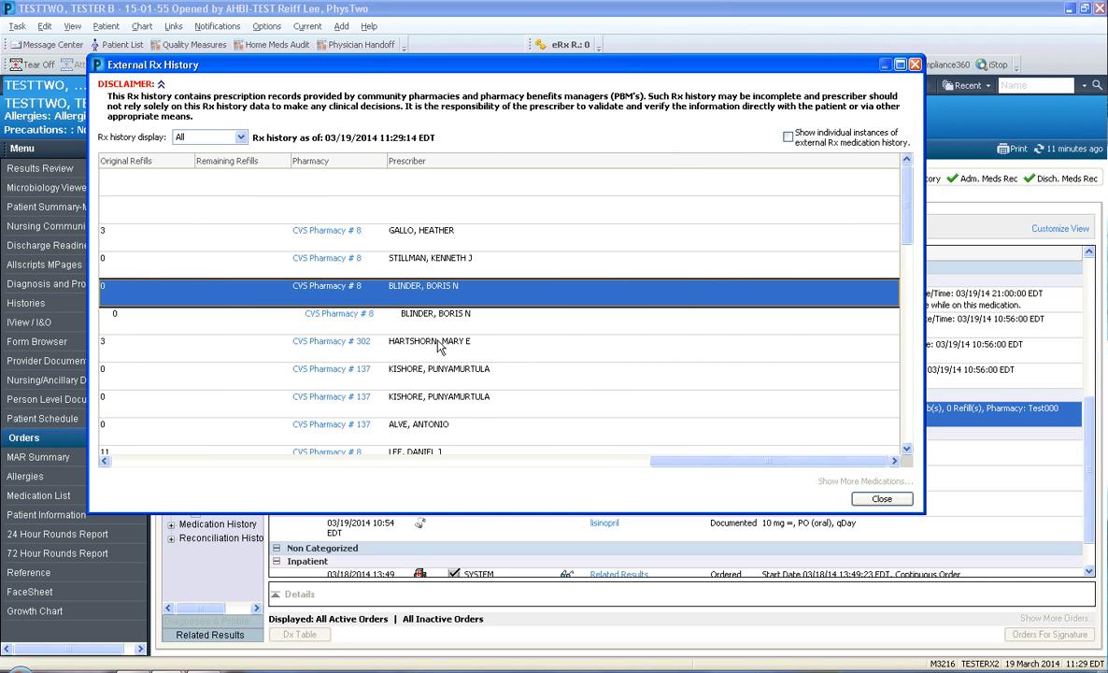
pyautogui.moveTo(700, 462); pyautogui.dragTo(131, 464)
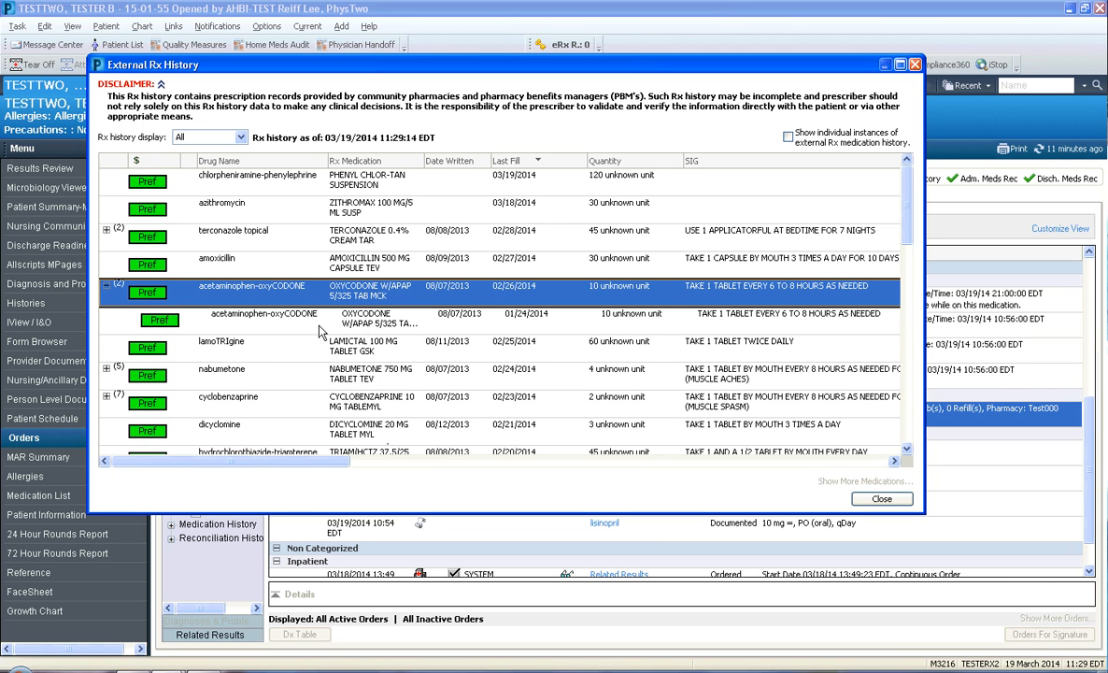
pyautogui.moveTo(326, 462); pyautogui.dragTo(795, 430)
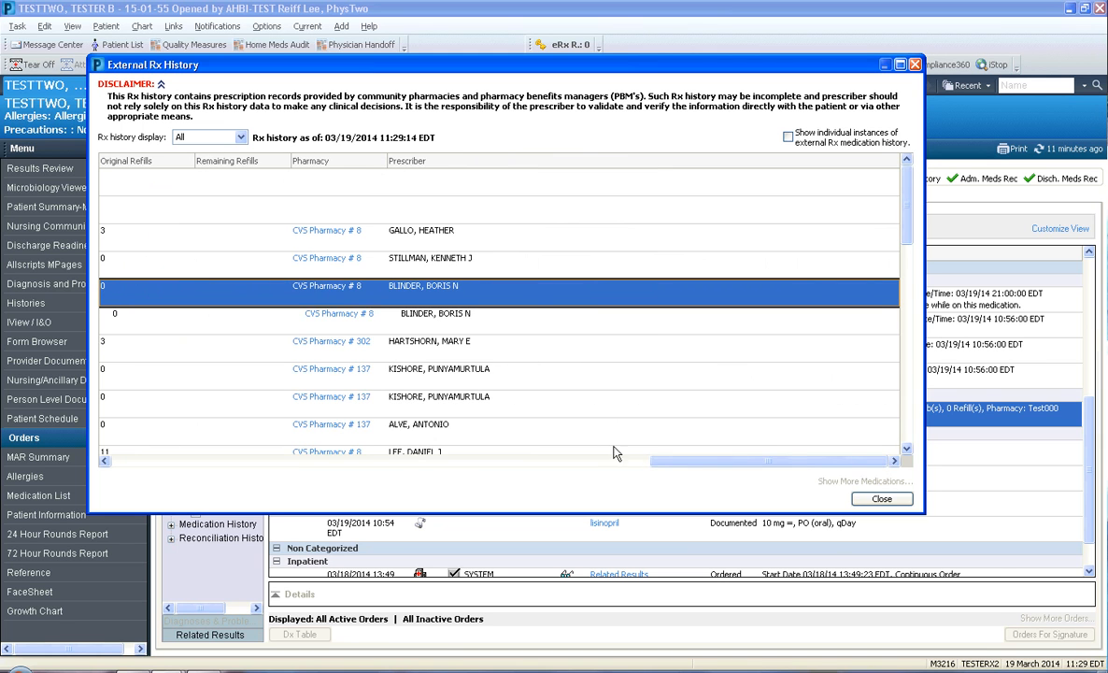
pyautogui.moveTo(693, 465); pyautogui.dragTo(136, 467)
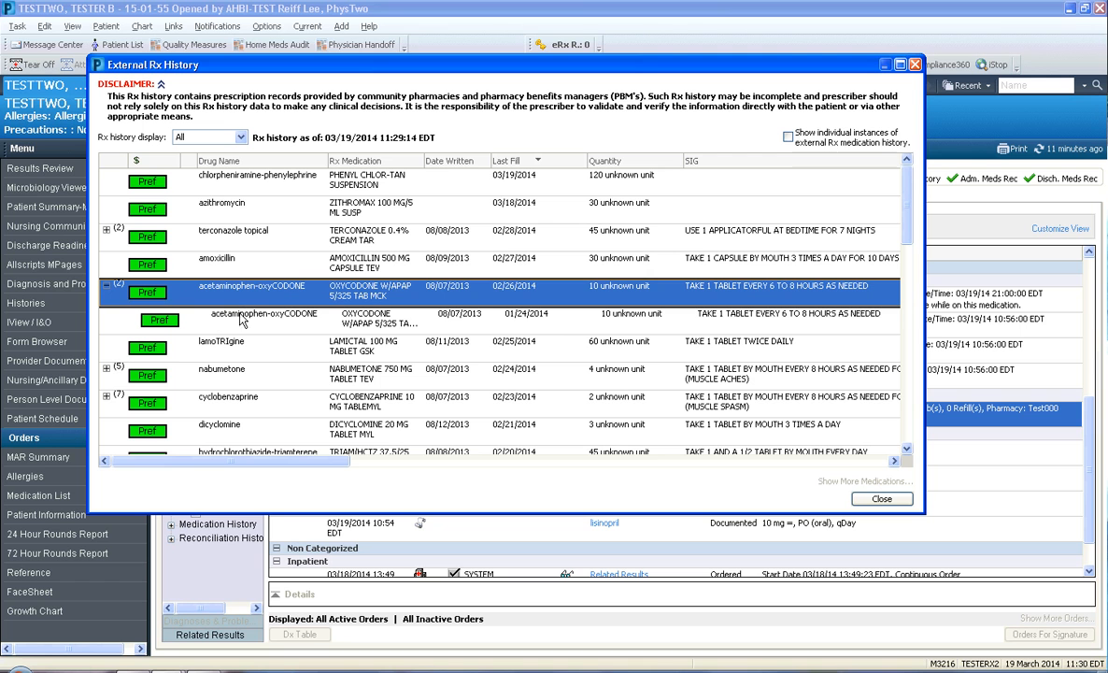
# Close the external Rx history and look over the patient's preferred pharmacies and the pharmacy search form
pyautogui.click(865, 500)
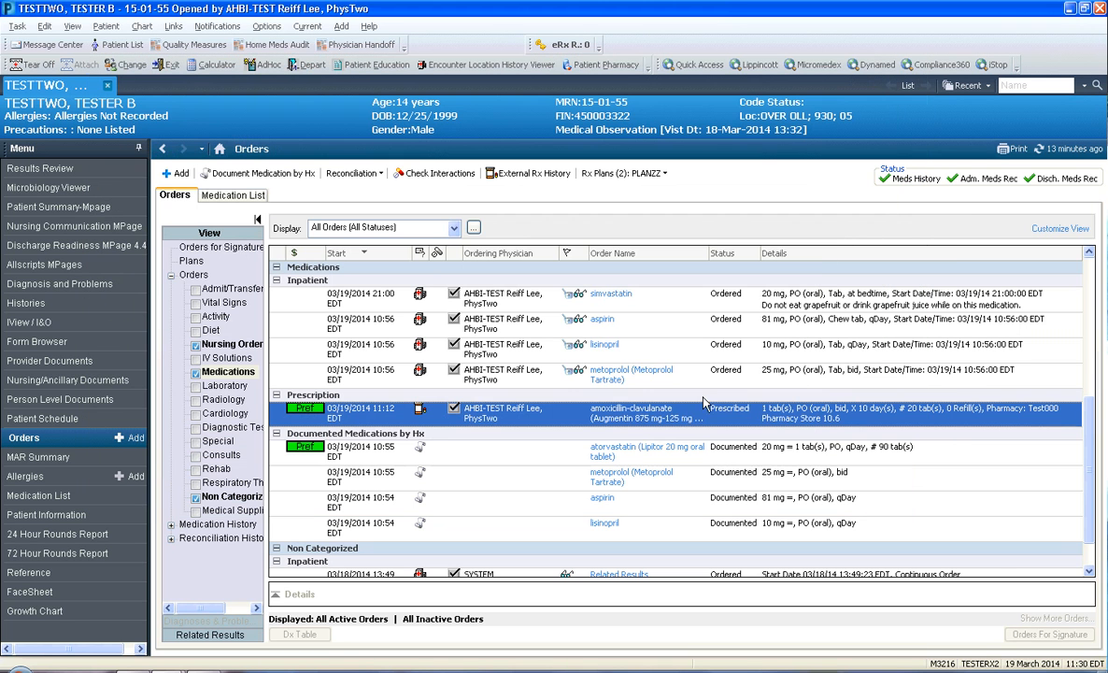
pyautogui.click(551, 177)
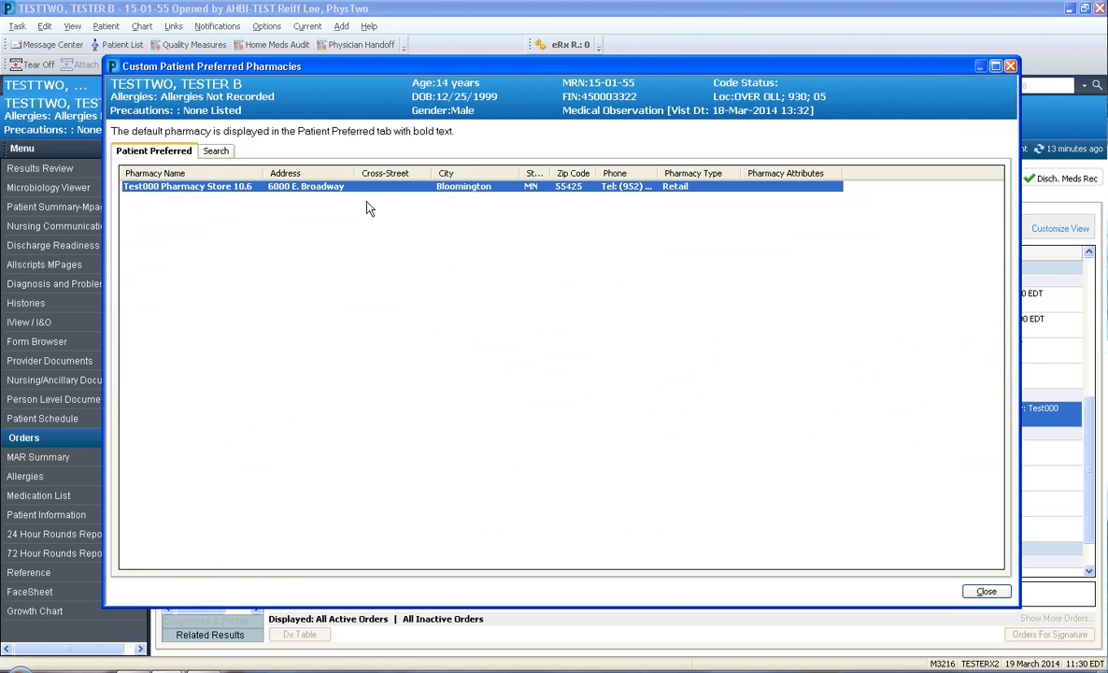
pyautogui.click(217, 151)
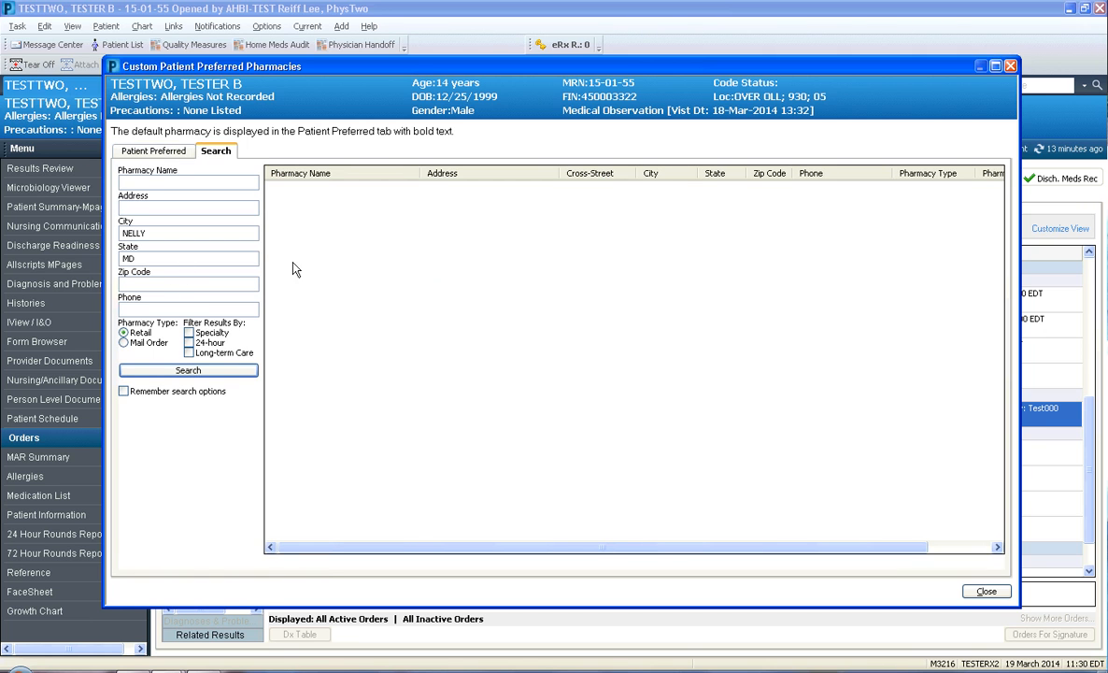
pyautogui.click(1011, 66)
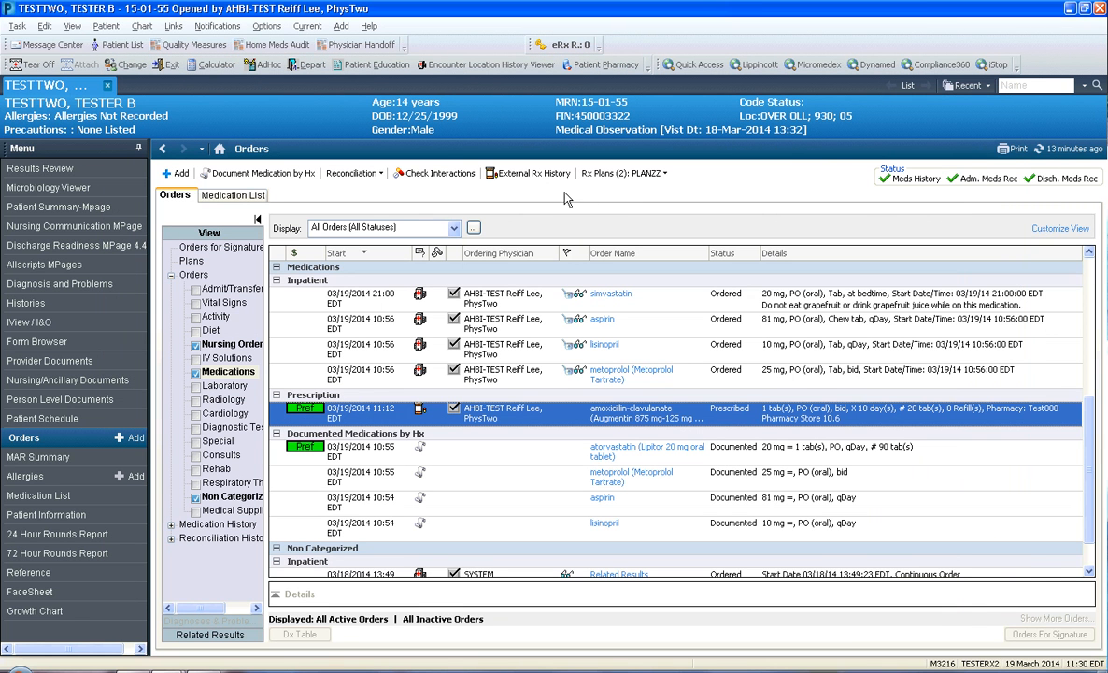
# Reopen the external Rx history, view the grouped acetaminophen-oxyCODONE entries, and return to the orders list
pyautogui.click(529, 173)
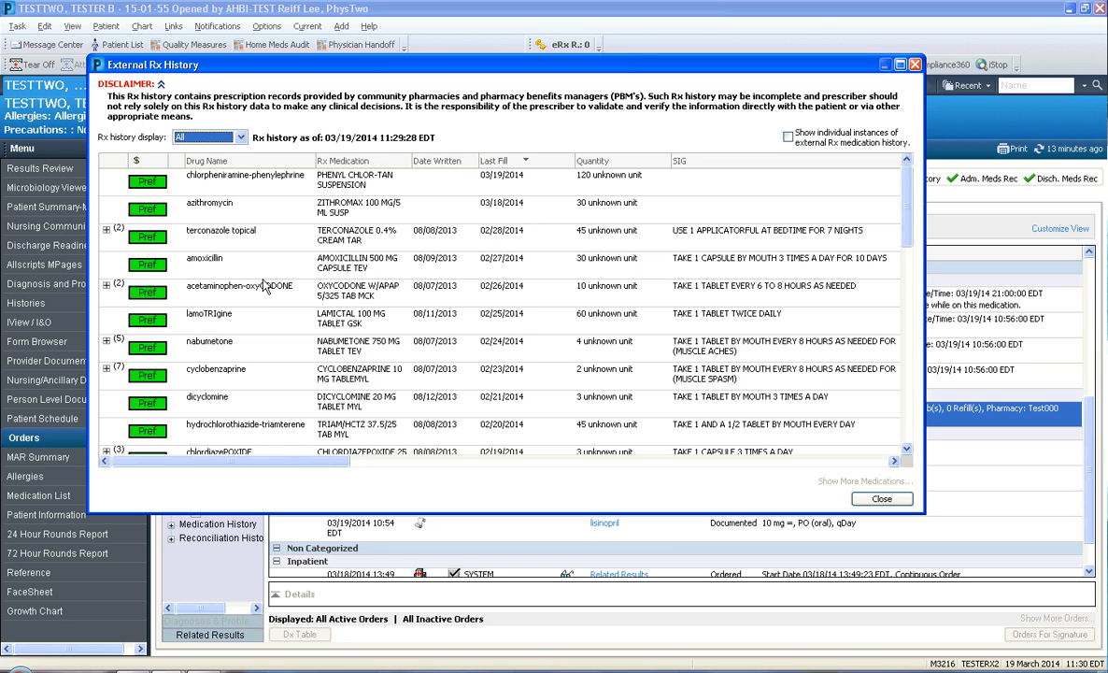
pyautogui.click(105, 286)
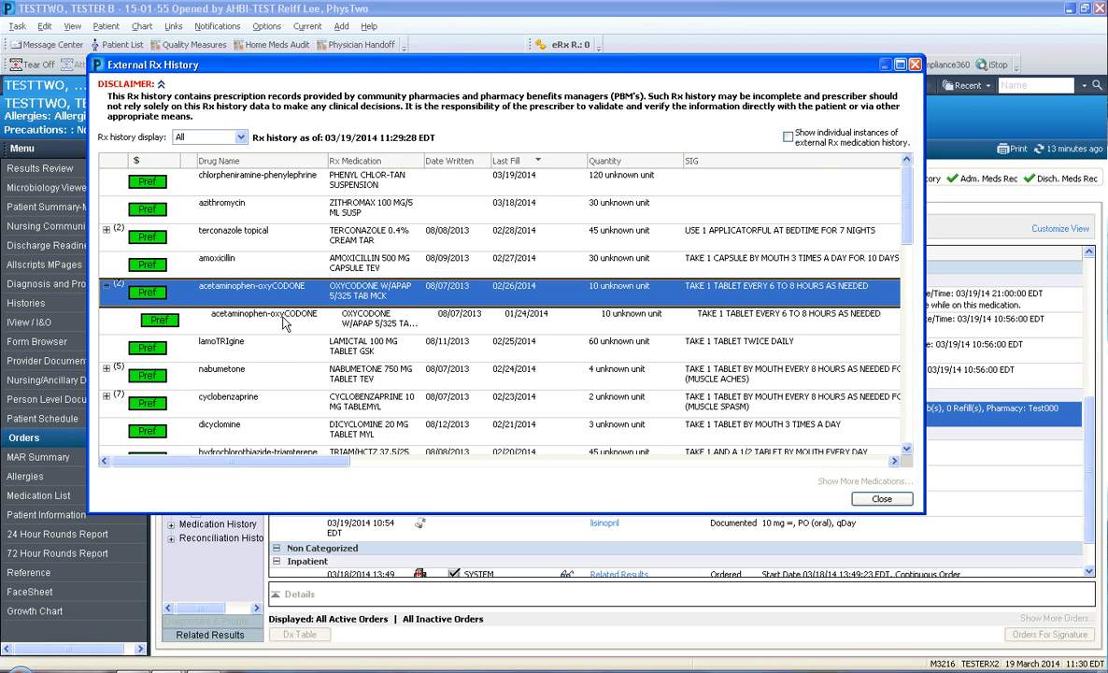
pyautogui.click(915, 66)
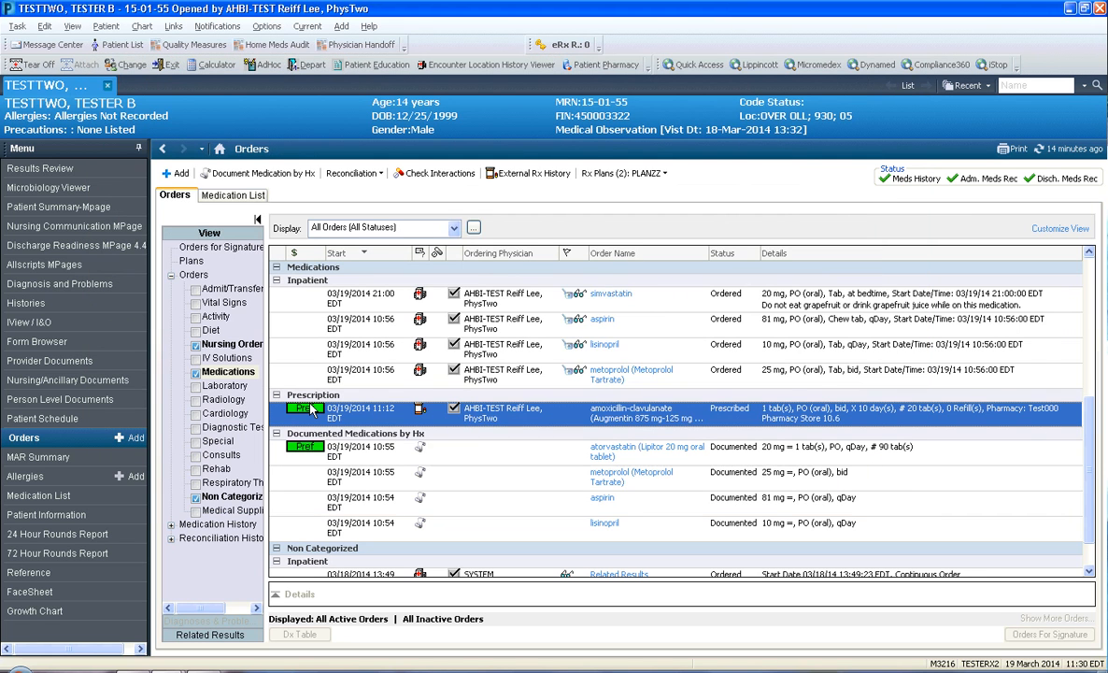
pyautogui.moveTo(311, 411)
# Open the prescription message listed among the eRx routing errors
pyautogui.click(563, 47)
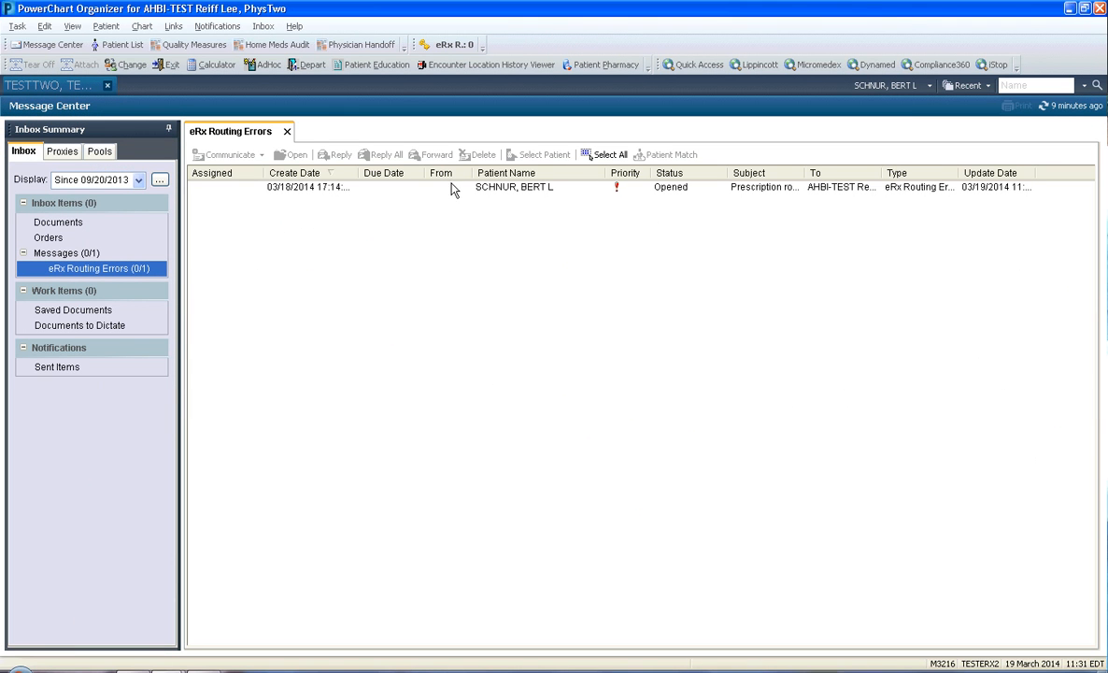
pyautogui.rightClick(510, 191)
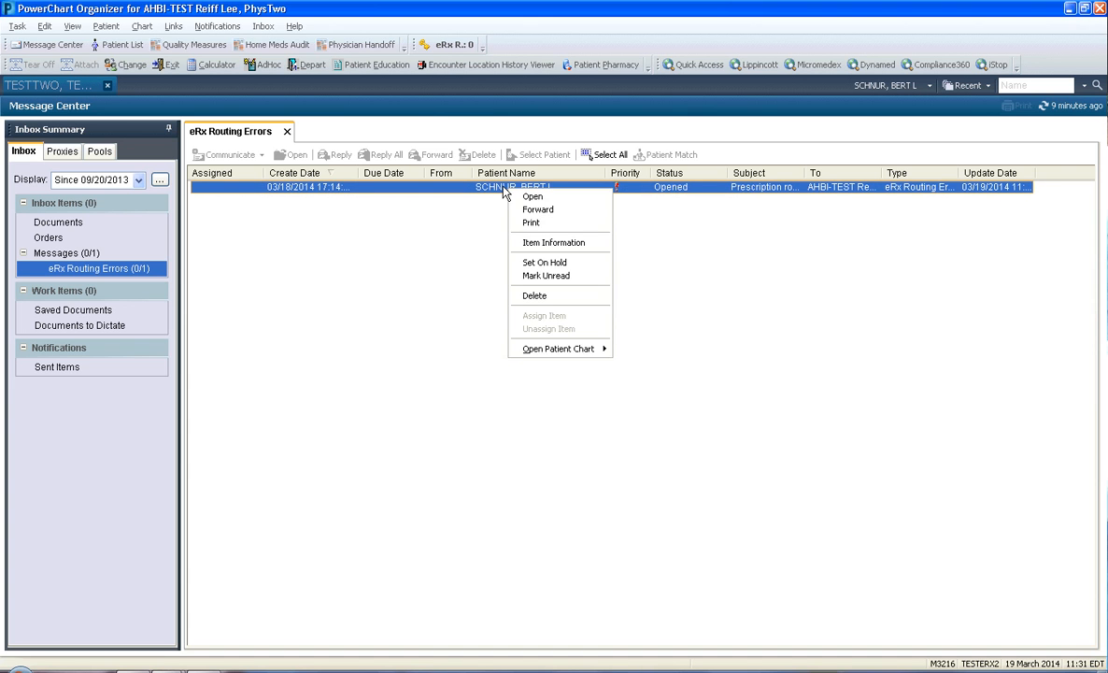
pyautogui.click(431, 186)
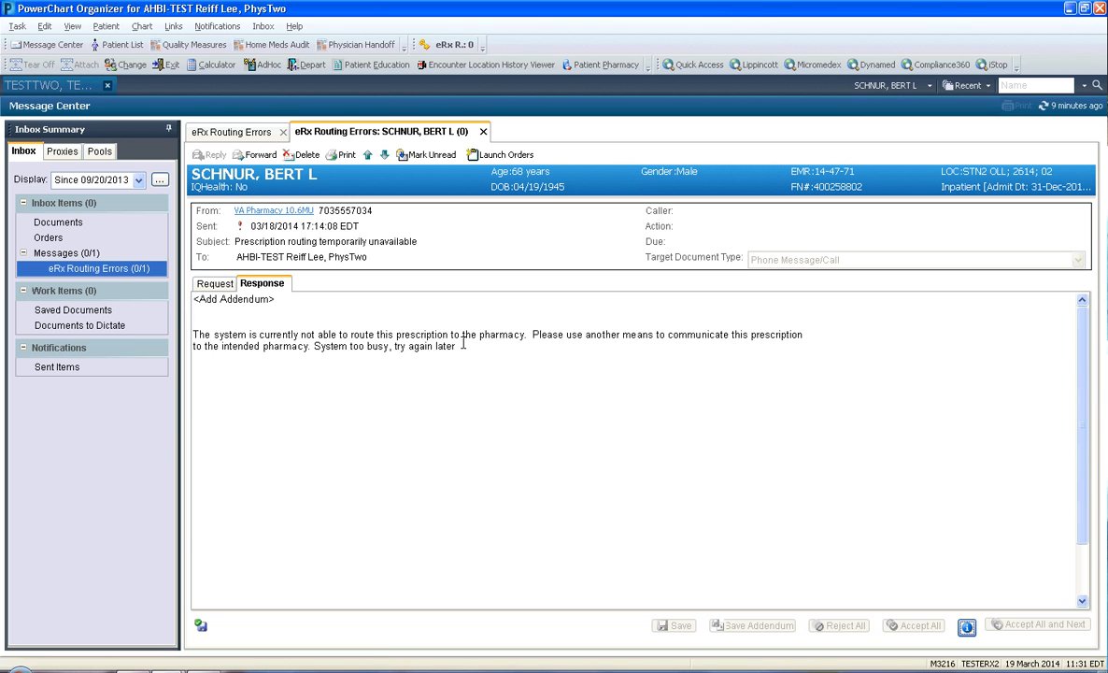
# Examine the sending pharmacy's renewal details, including the patient's phone and the pharmacy's fax number, and close them
pyautogui.click(262, 216)
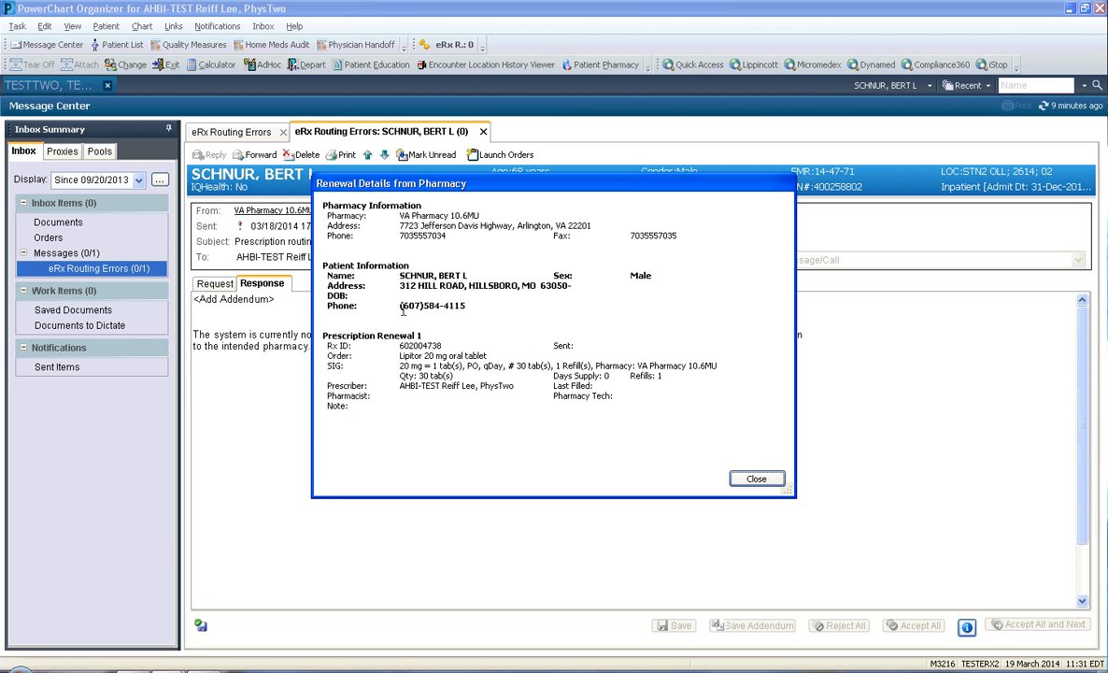
pyautogui.moveTo(400, 306)
pyautogui.mouseDown()
pyautogui.moveTo(508, 304)
pyautogui.moveTo(389, 300)
pyautogui.mouseUp()
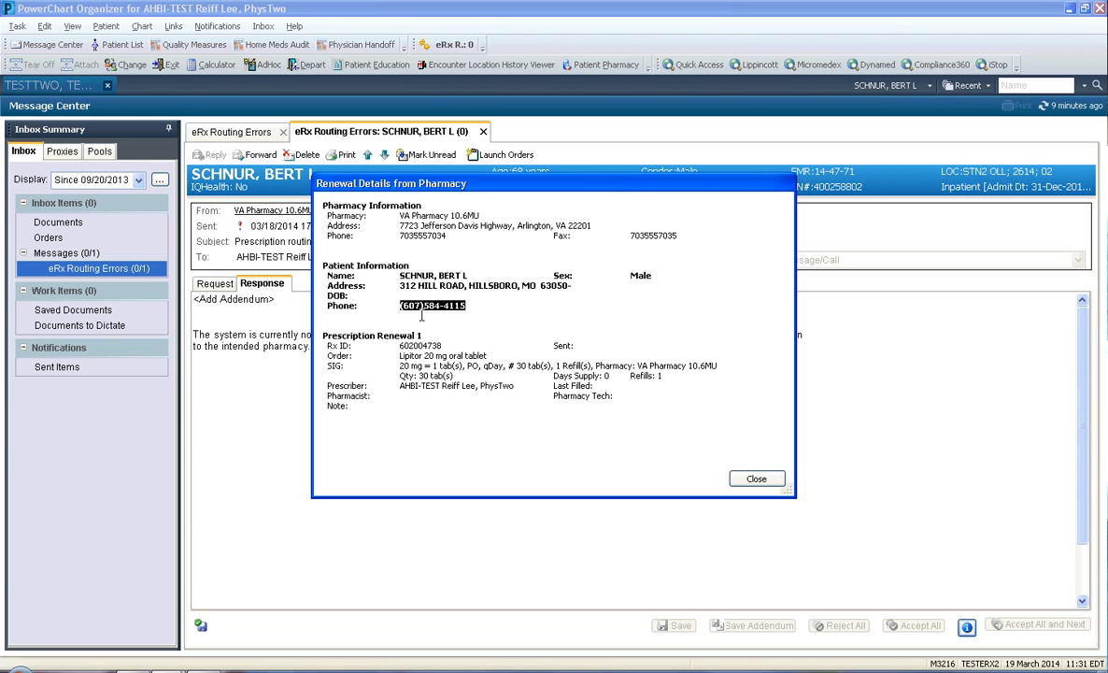
pyautogui.moveTo(628, 235); pyautogui.dragTo(693, 234)
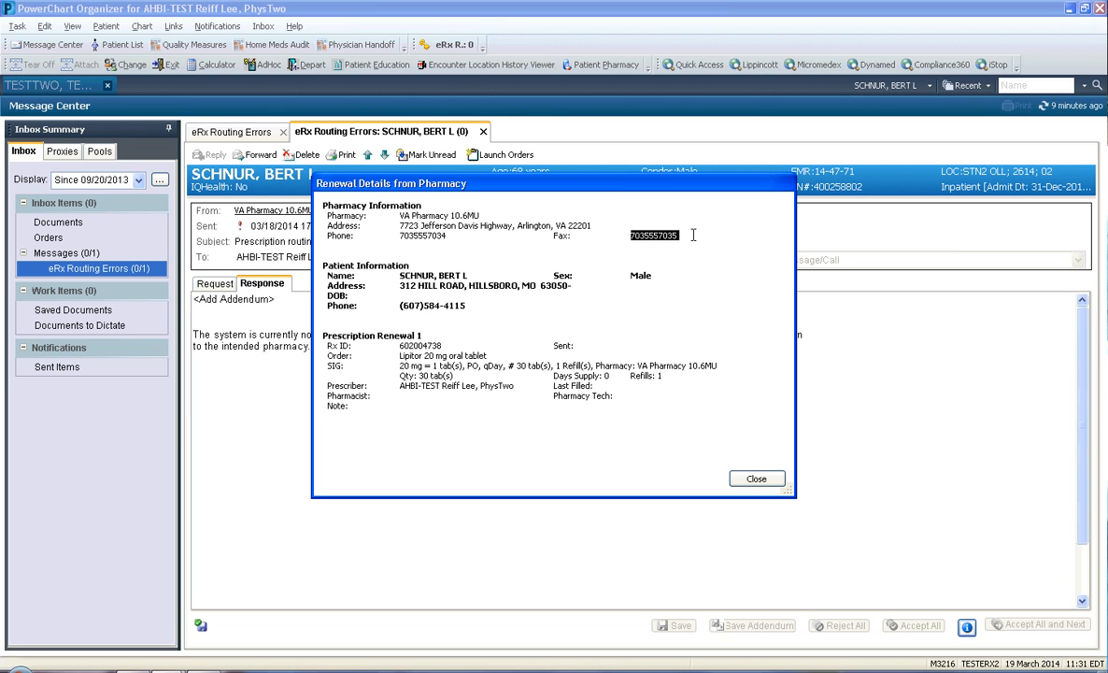
pyautogui.moveTo(453, 309); pyautogui.dragTo(486, 312)
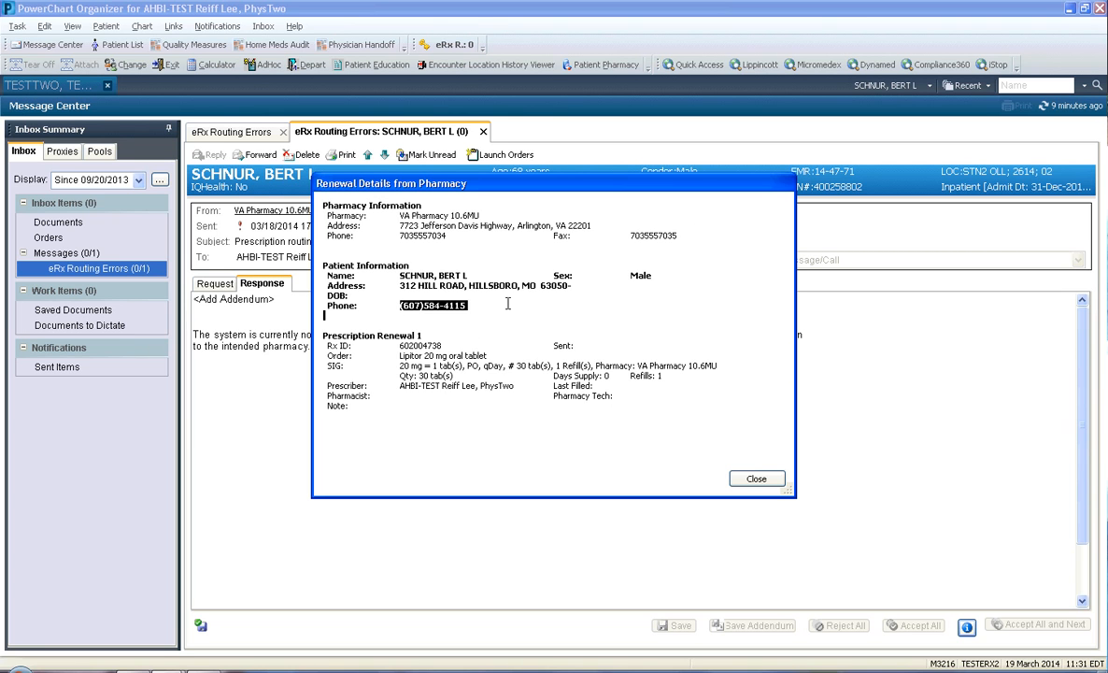
pyautogui.doubleClick(645, 235)
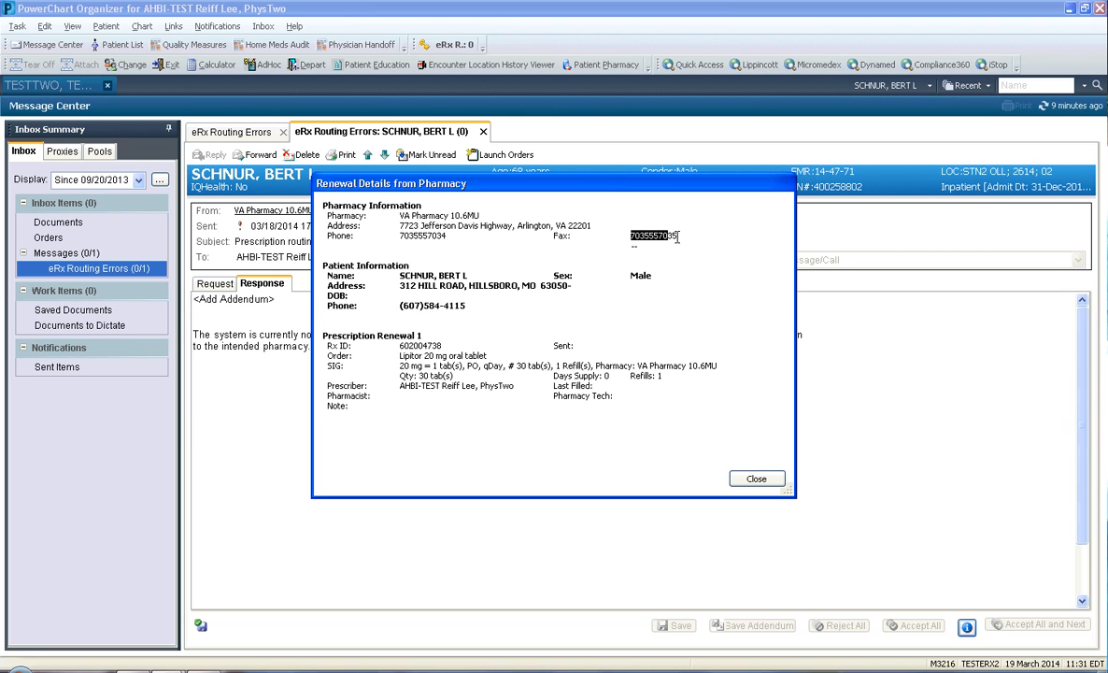
pyautogui.click(756, 480)
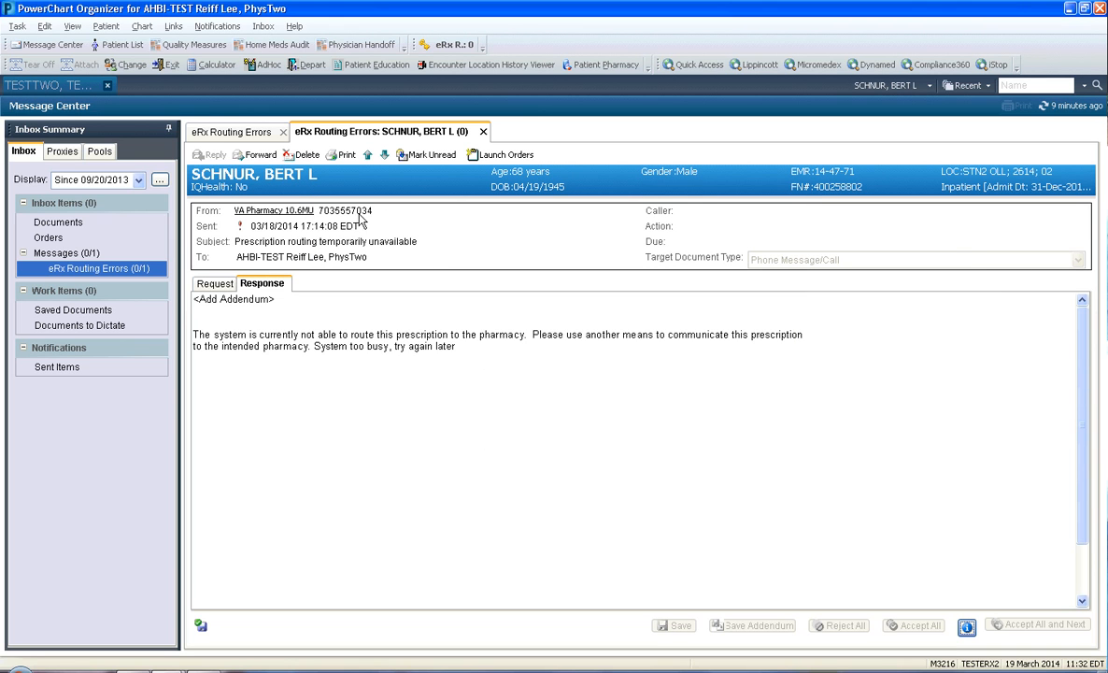
# Revisit the routing errors list and its opened message, and return to the test patient's chart
pyautogui.click(229, 132)
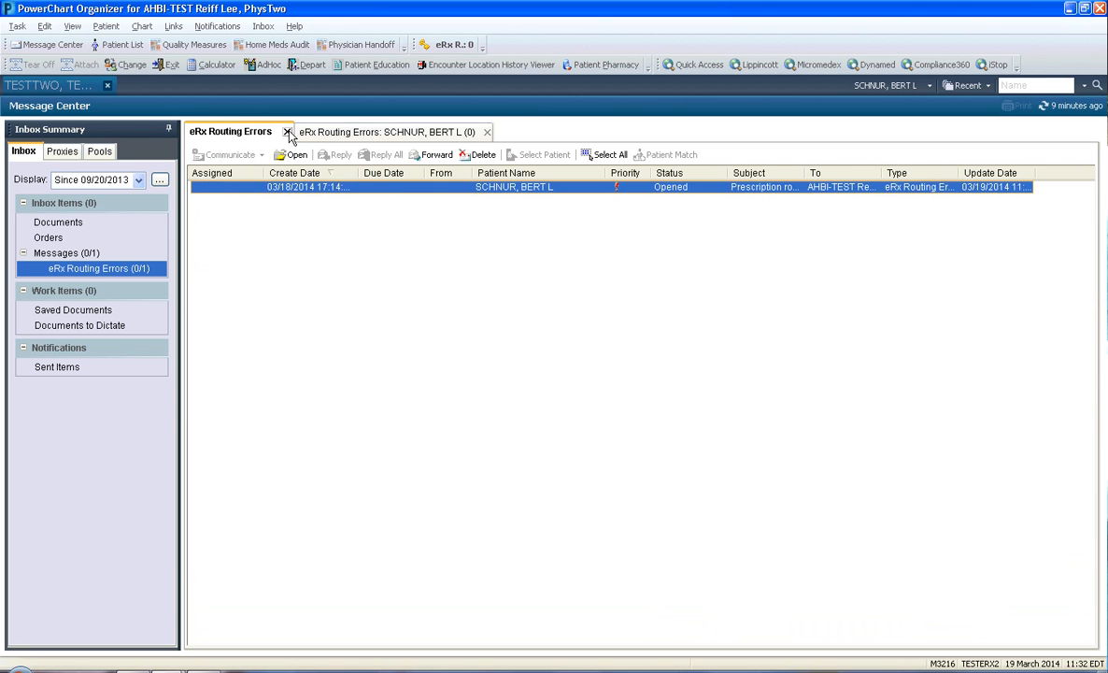
pyautogui.click(356, 136)
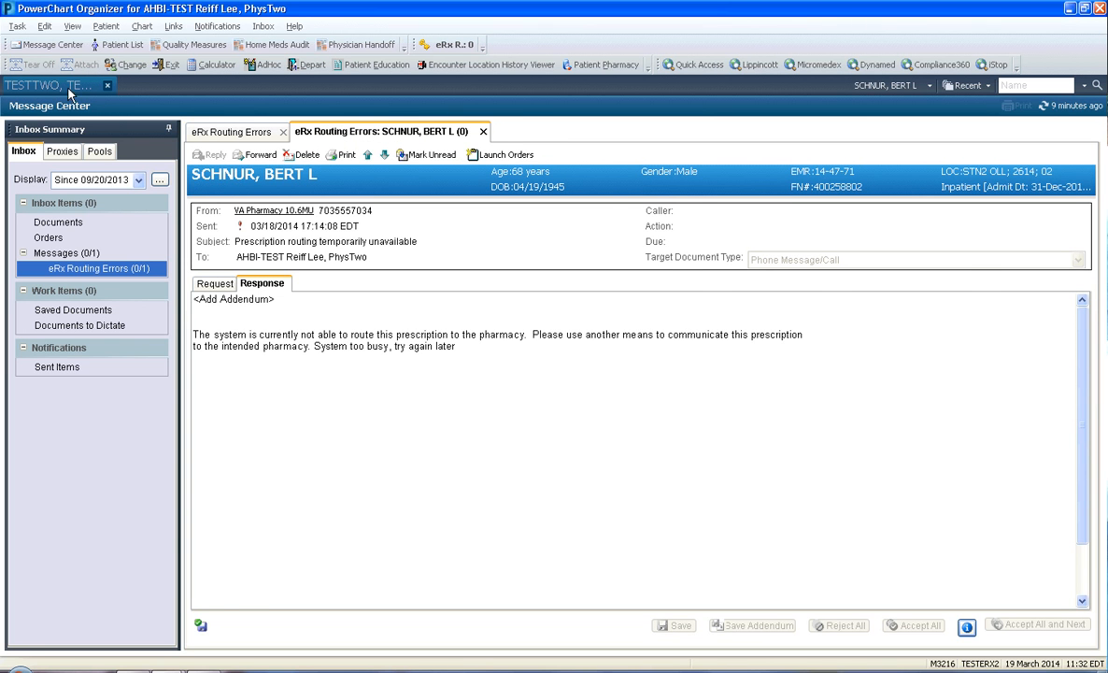
pyautogui.click(59, 85)
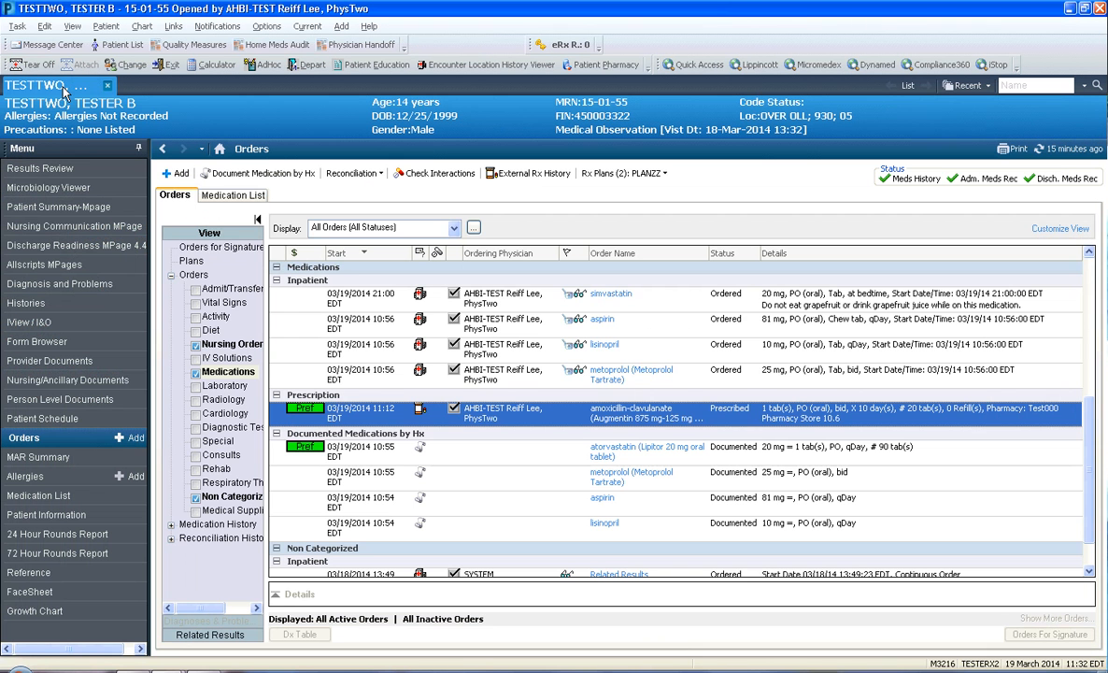
# Start adding an order, show the Inpatient order folders, and narrow their first column
pyautogui.click(177, 175)
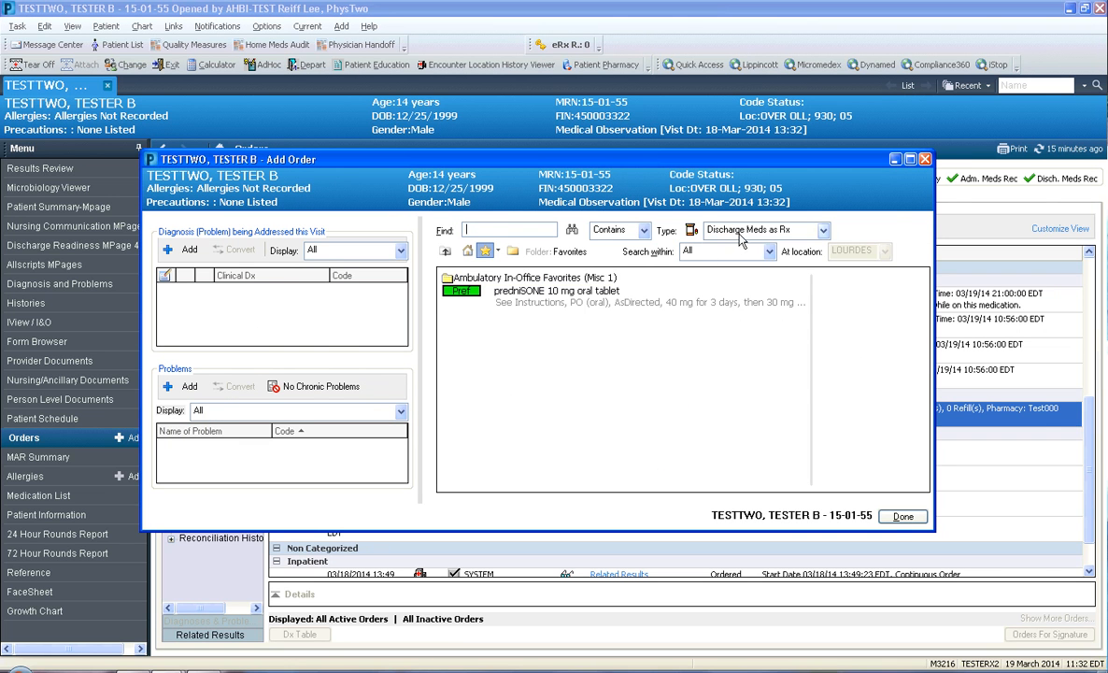
pyautogui.click(738, 230)
pyautogui.click(729, 270)
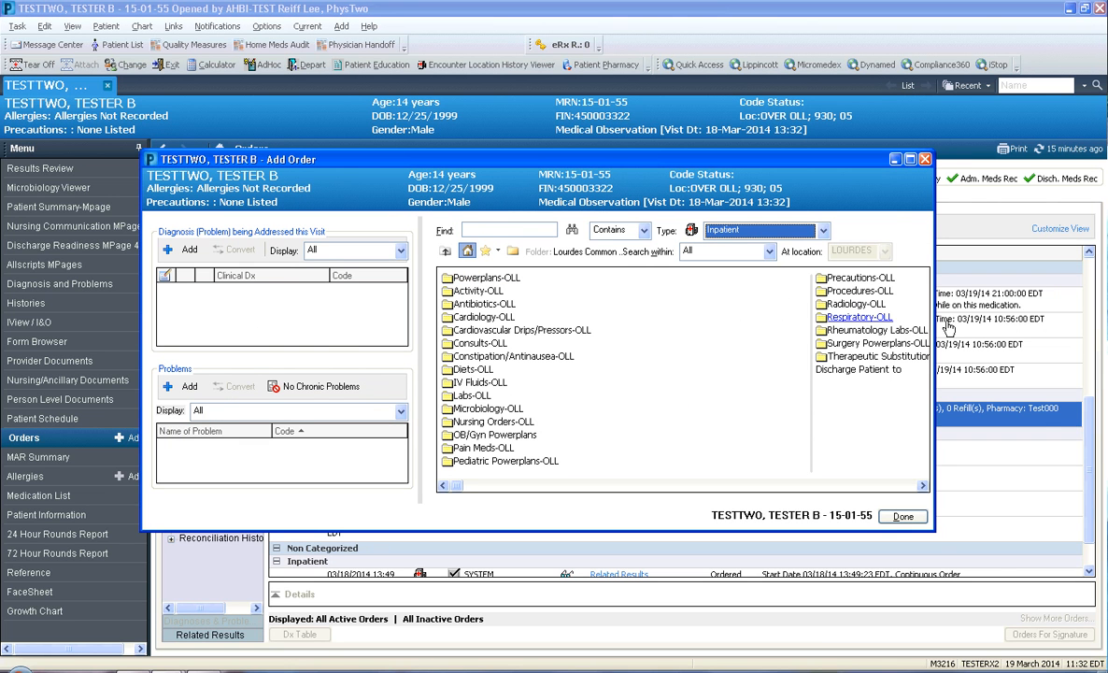
pyautogui.moveTo(813, 383); pyautogui.dragTo(597, 386)
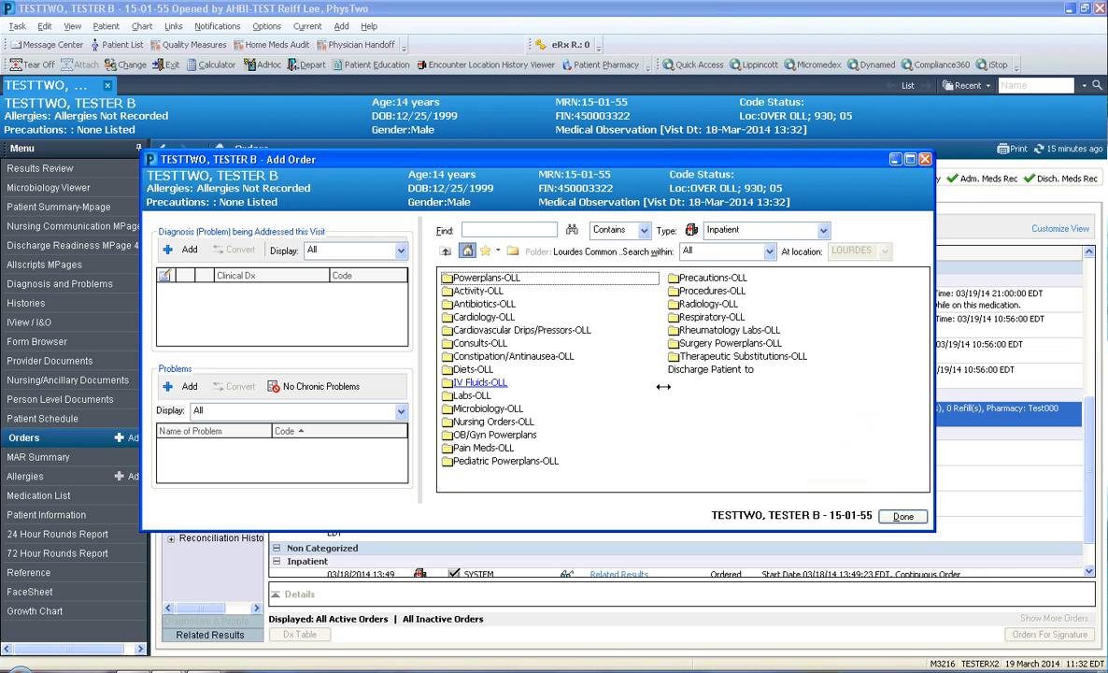
# Search the Discharge Meds as Rx orders for ciproflox and widen the results column to show full drug names
pyautogui.click(819, 231)
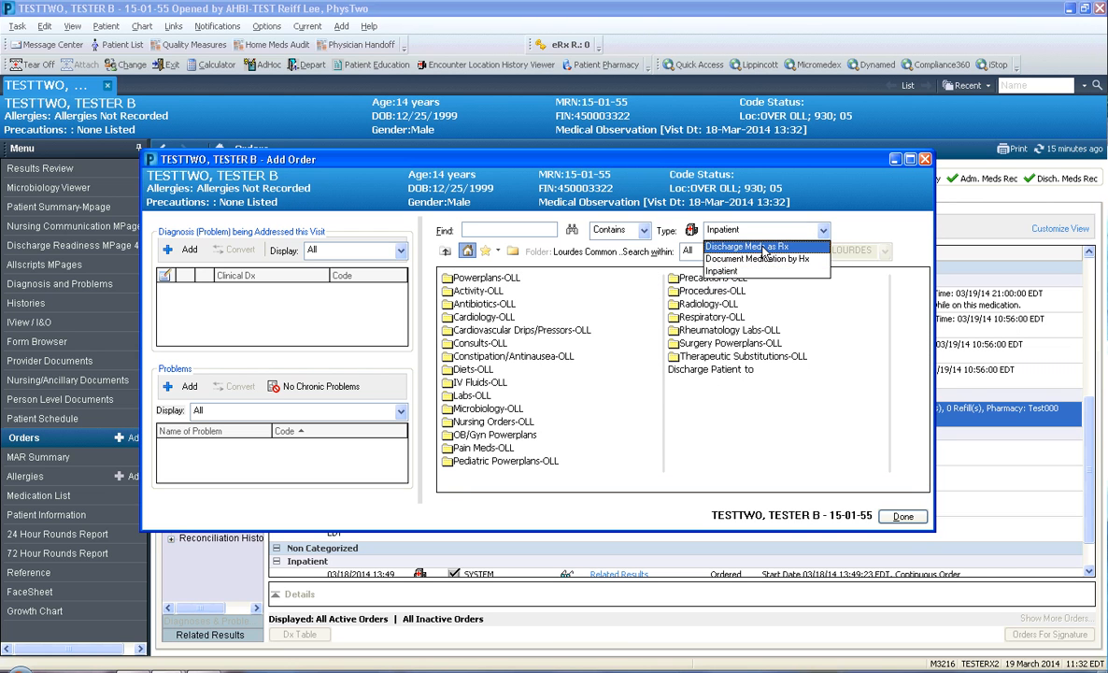
pyautogui.click(763, 249)
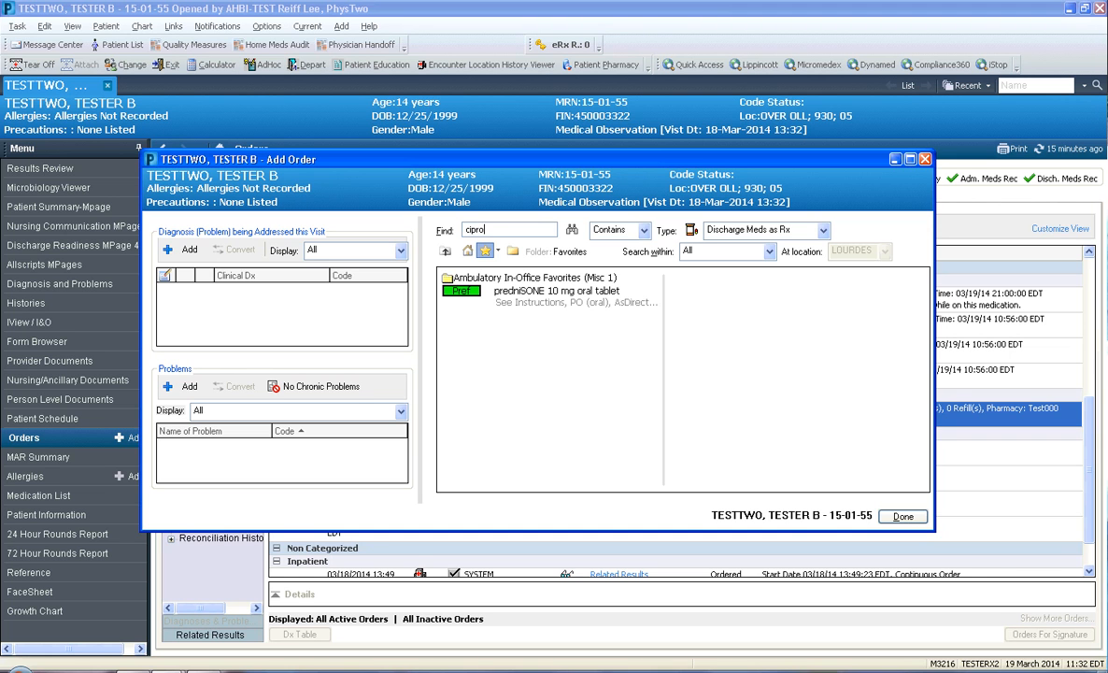
pyautogui.press('Return')
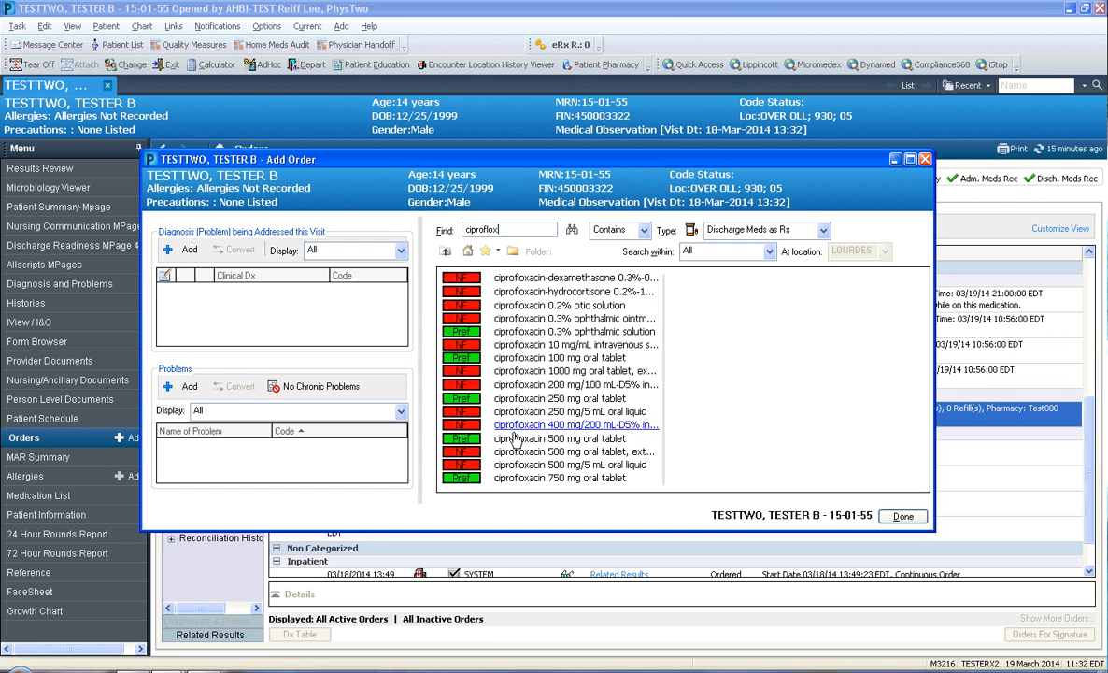
pyautogui.moveTo(673, 416); pyautogui.dragTo(792, 411)
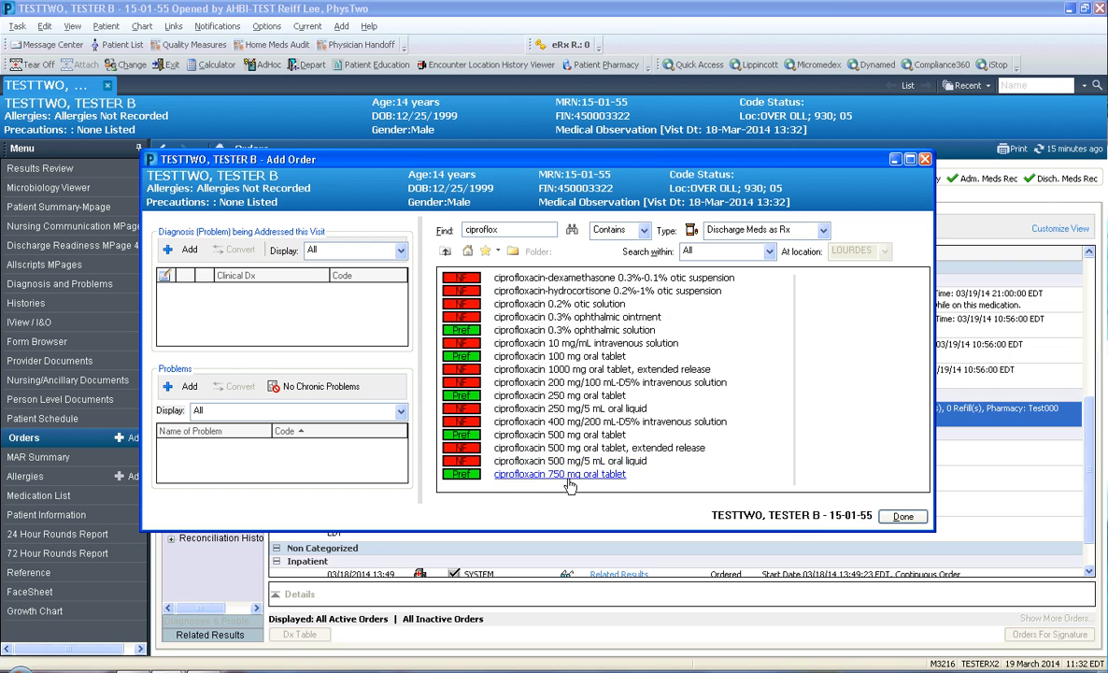
# Add ciprofloxacin 500 mg oral tablet with the order sentence 1 tab(s), PO (oral), bid, X 3 day(s), # 6 tab(s)
pyautogui.click(566, 439)
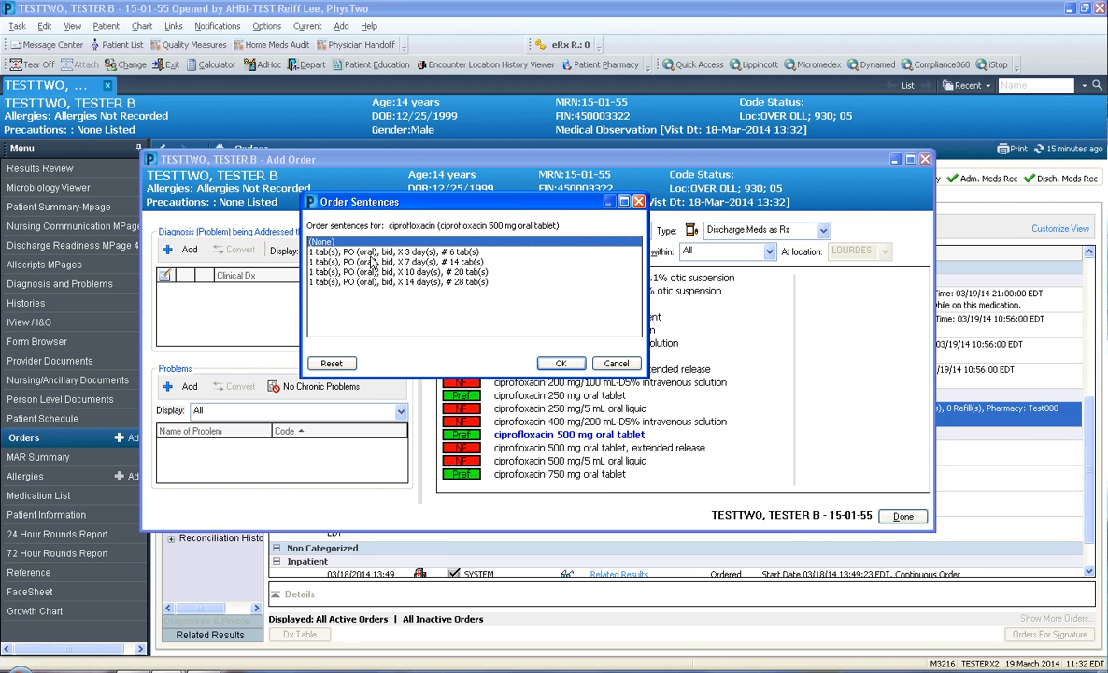
pyautogui.click(341, 251)
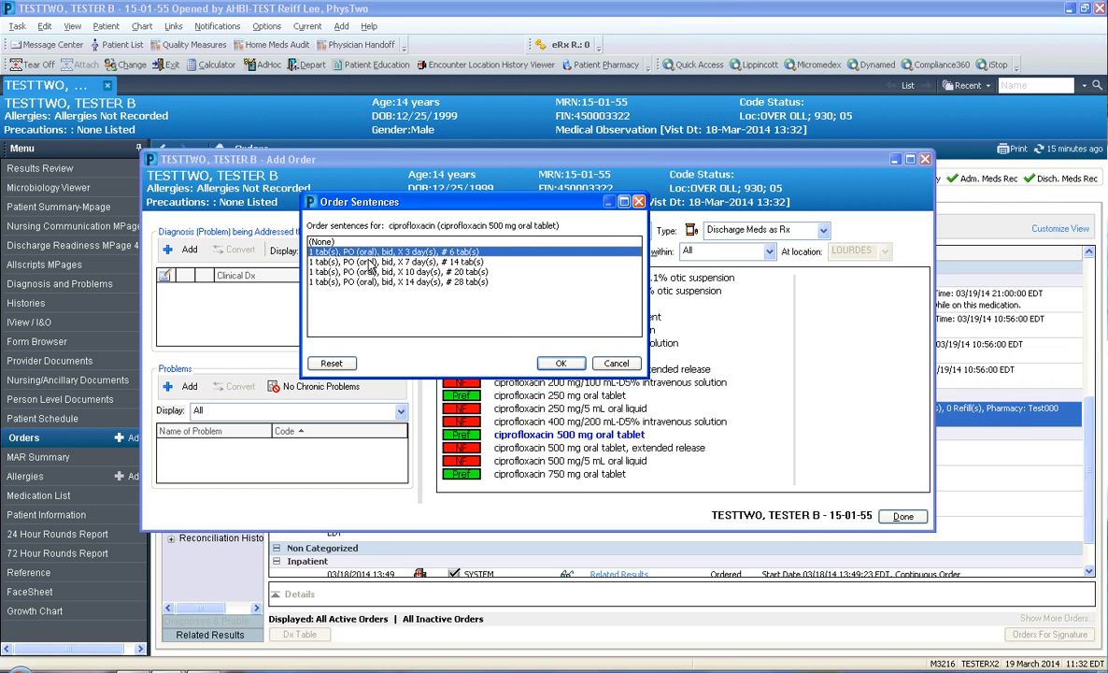
pyautogui.click(559, 365)
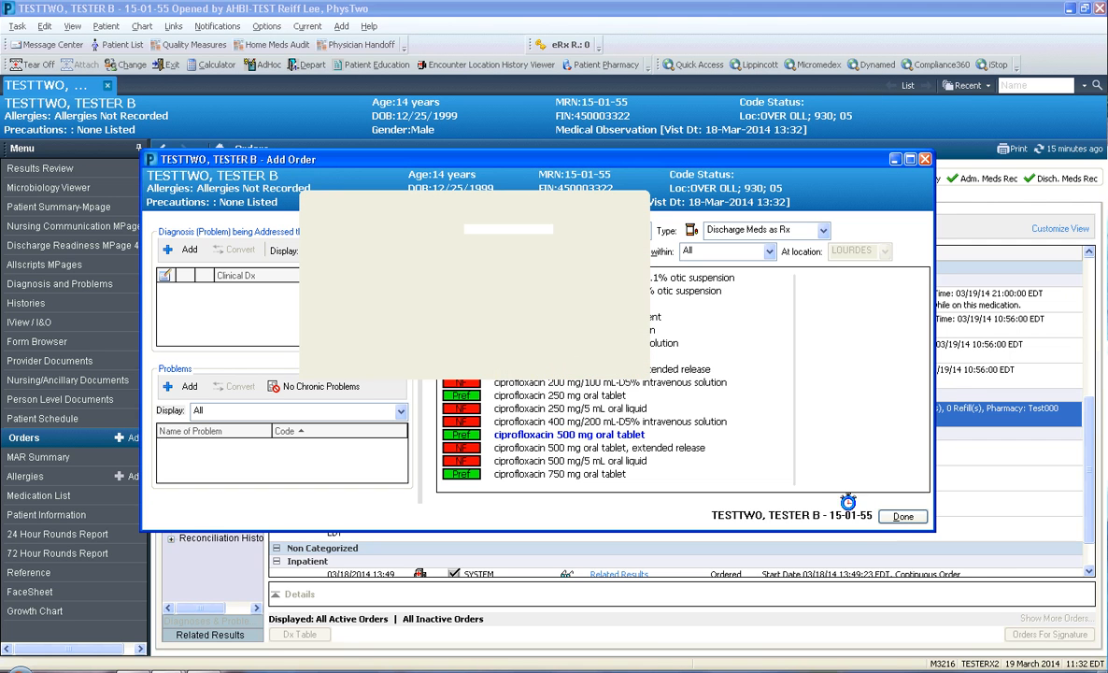
pyautogui.click(899, 515)
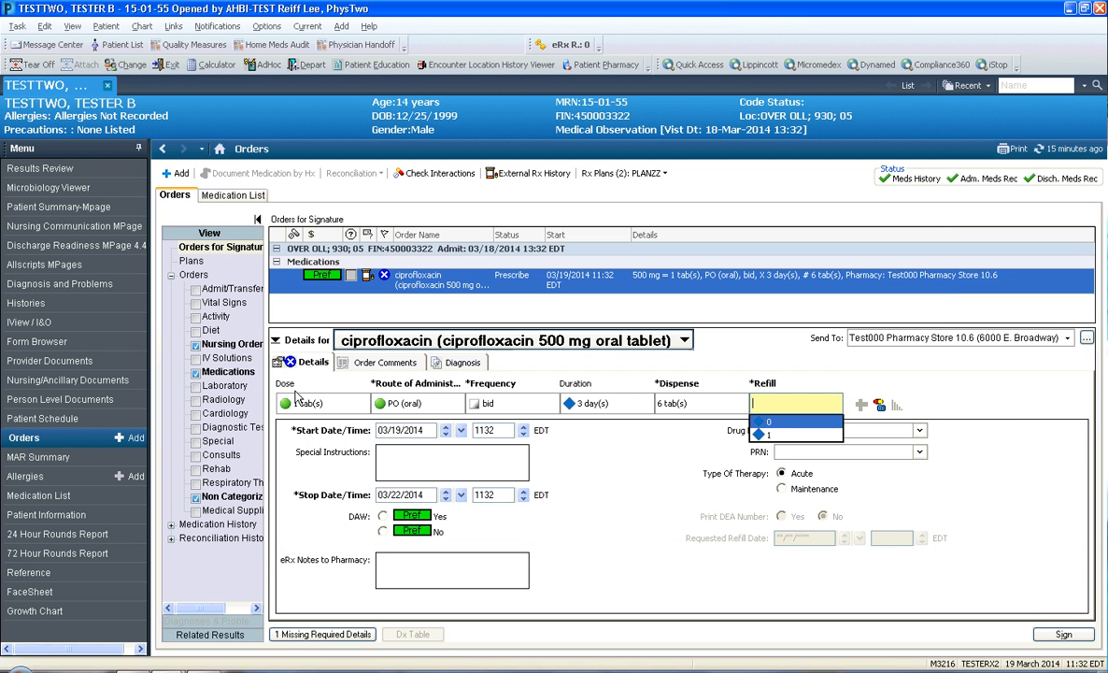
# Set the ciprofloxacin prescription to 0 refills and keep Test000 Pharmacy Store 10.6 (6000 E. Broadway) as its destination
pyautogui.click(653, 362)
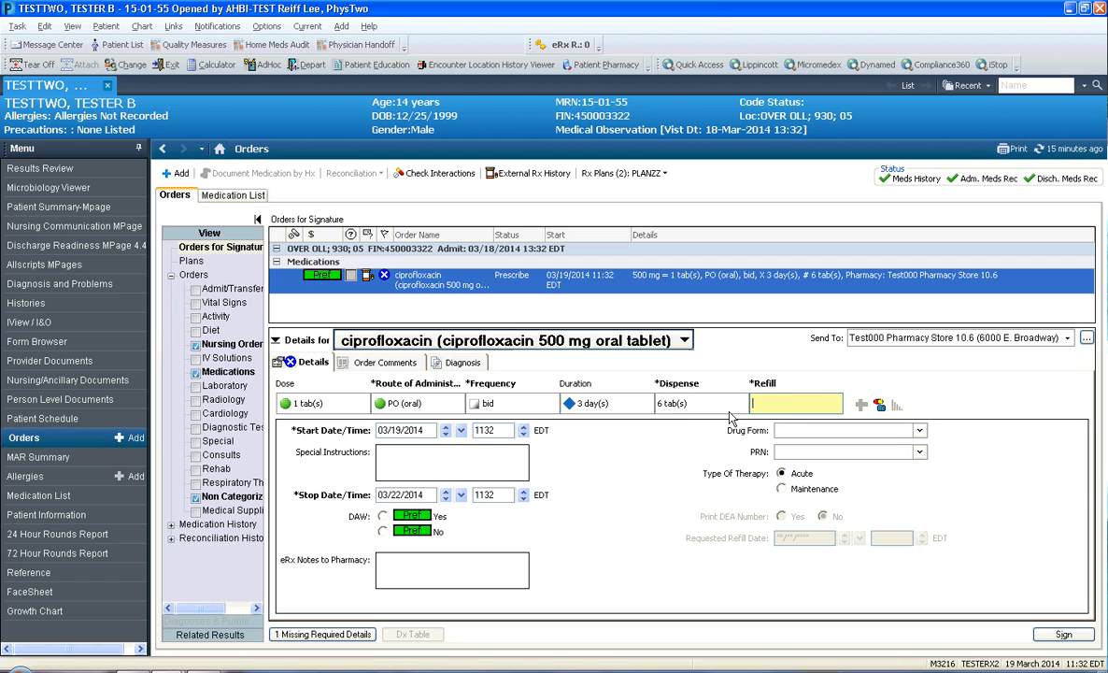
pyautogui.write('0')
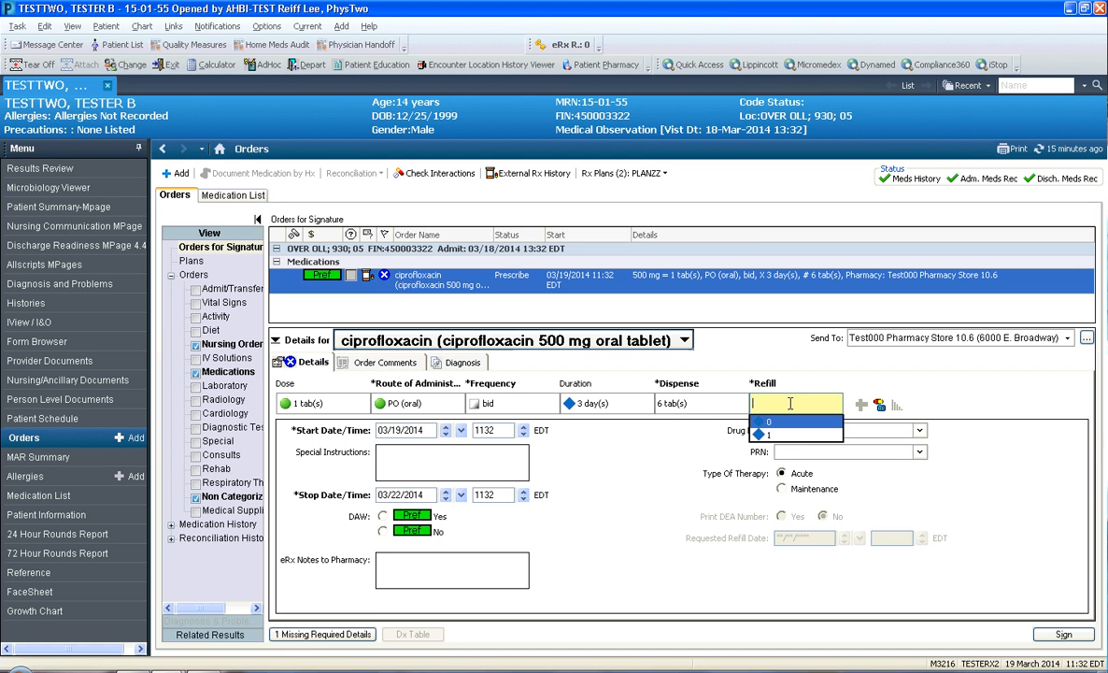
pyautogui.press('Return')
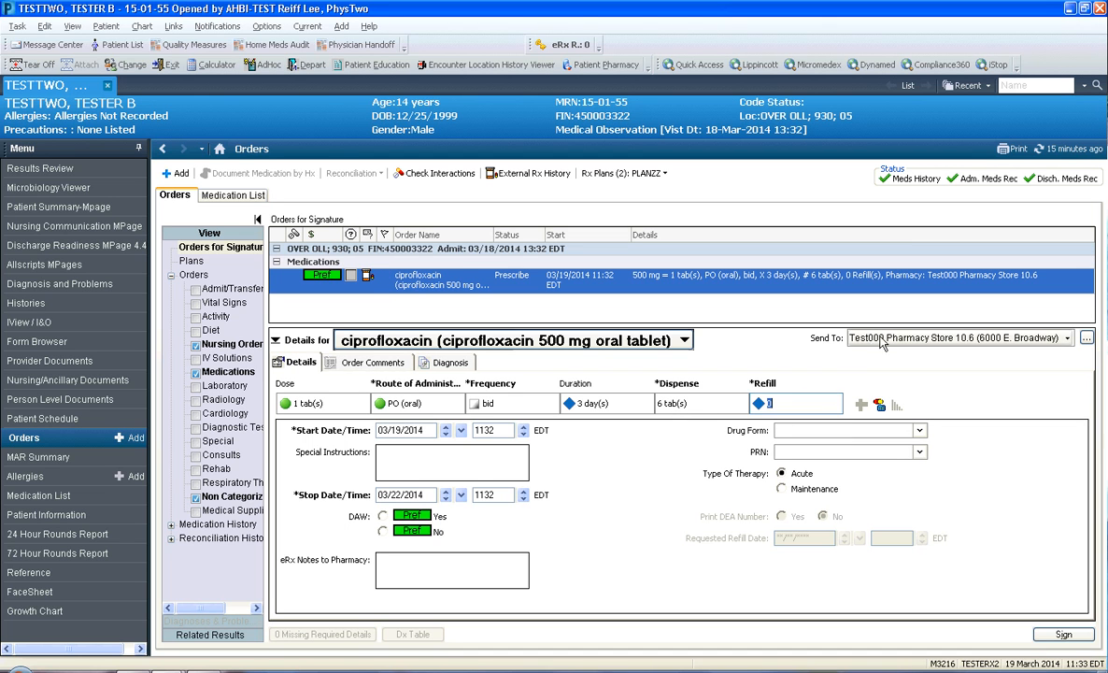
pyautogui.click(1068, 338)
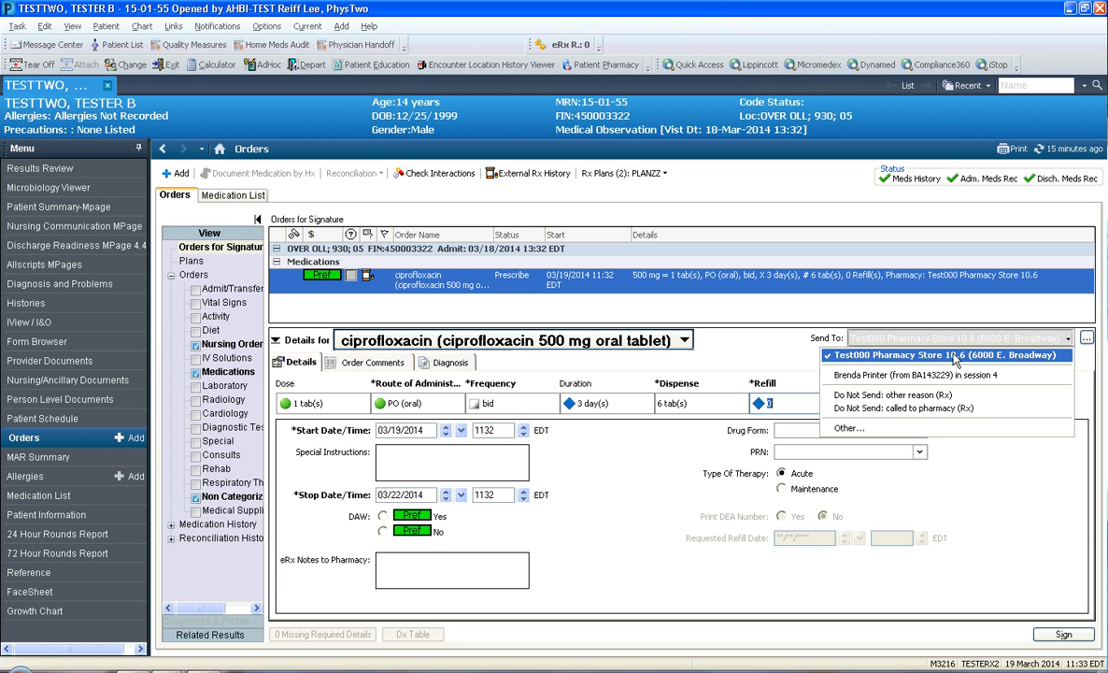
pyautogui.moveTo(864, 363)
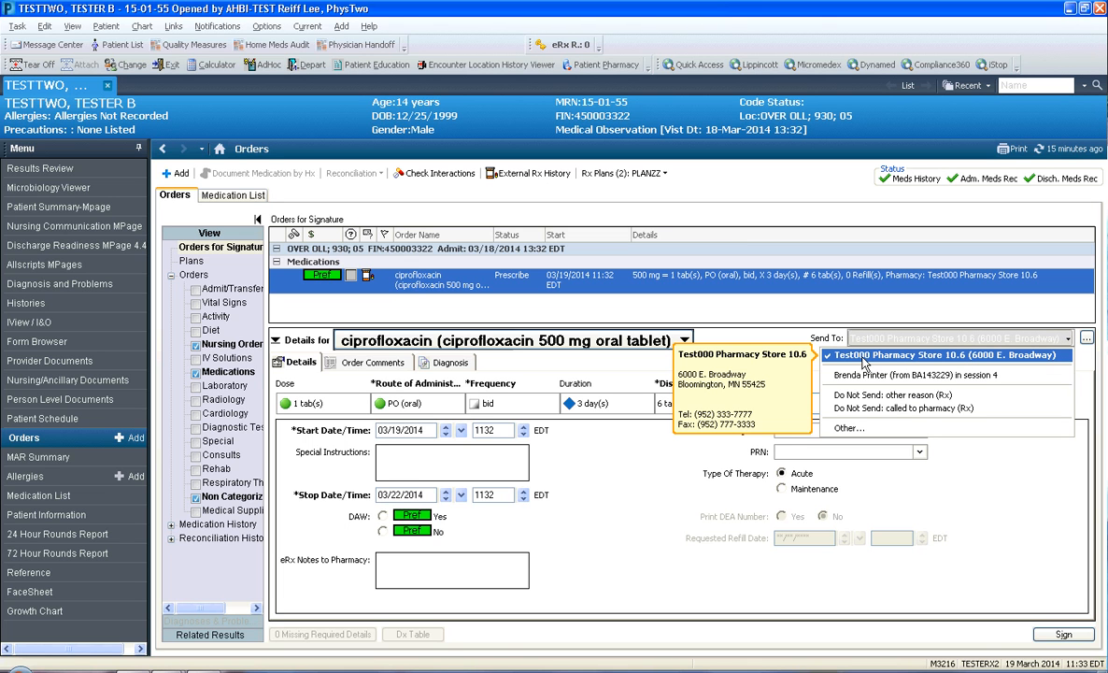
pyautogui.click(865, 362)
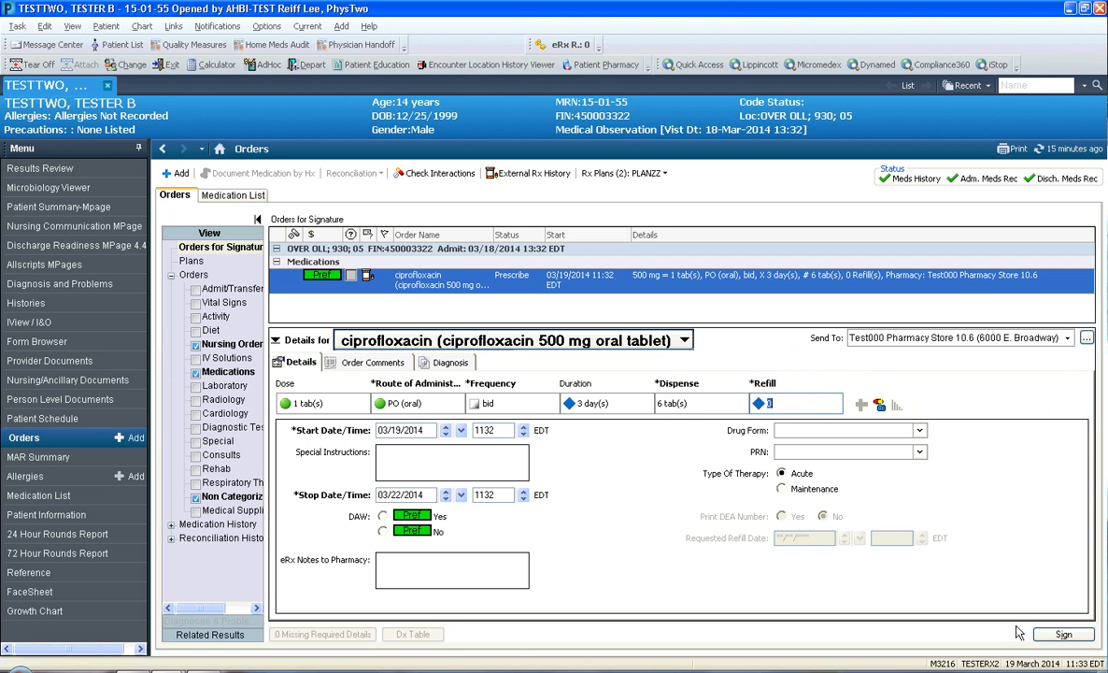
# Sign the ciprofloxacin order and its electronic prescription preview, and refresh the orders list
pyautogui.click(1051, 635)
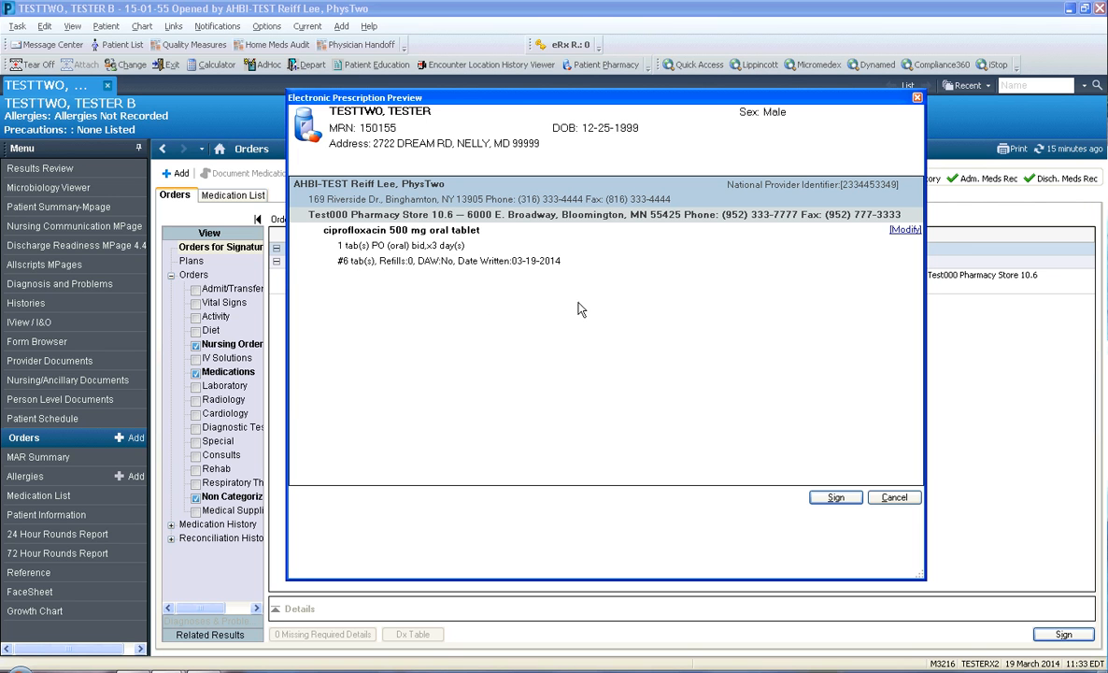
pyautogui.moveTo(383, 97); pyautogui.dragTo(318, 110)
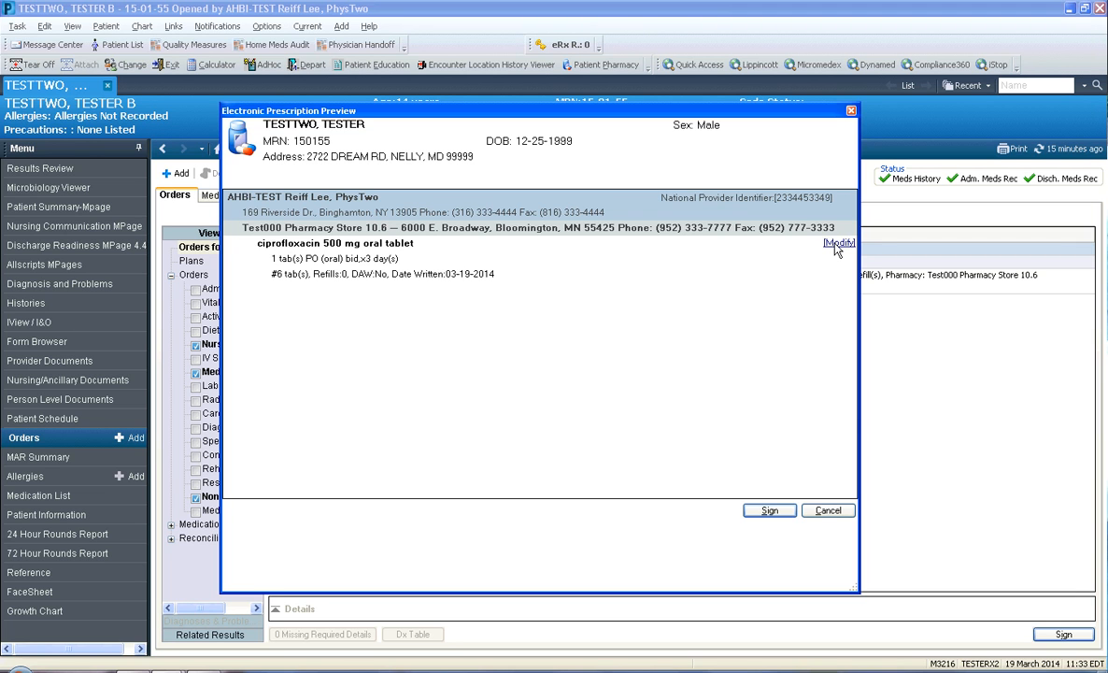
pyautogui.click(769, 511)
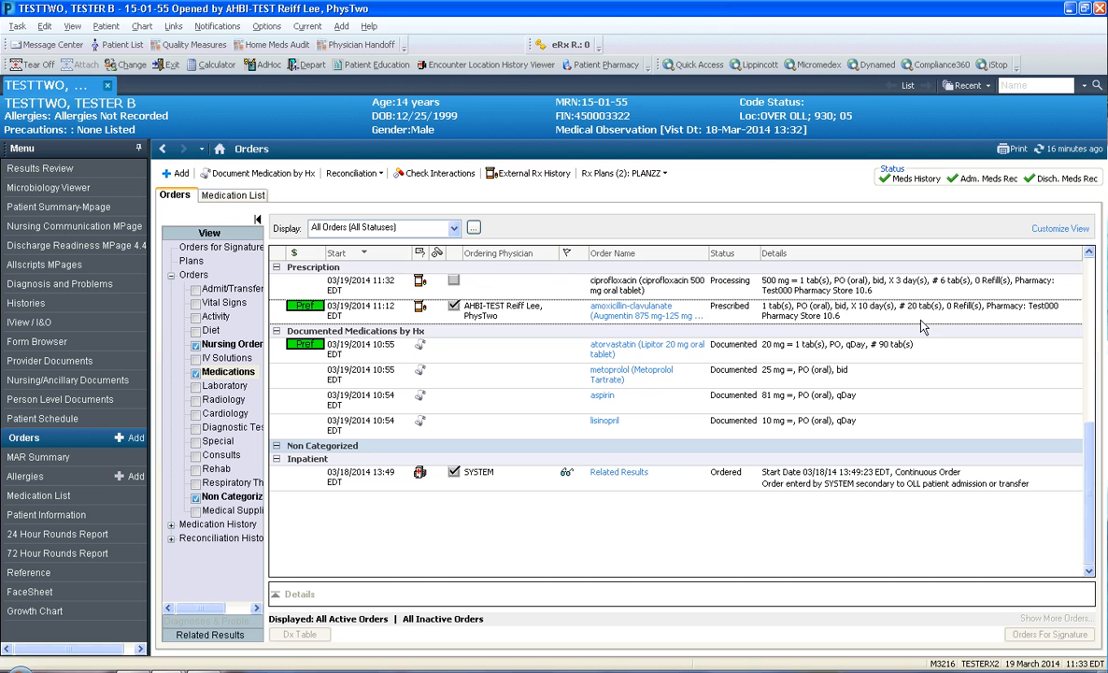
pyautogui.click(1071, 154)
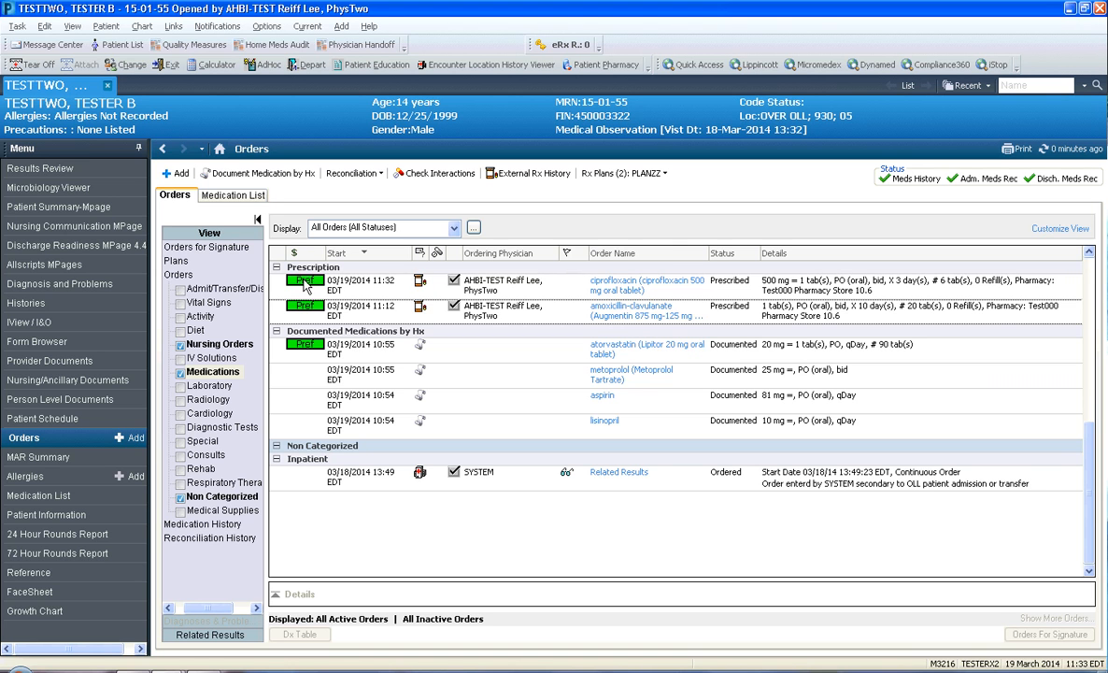
pyautogui.moveTo(303, 285)
# In discharge reconciliation, find pepcid and add Pepcid AC 10 mg oral tablet with the order sentence 1 tab(s), PO, BID, 60 tab(s)
pyautogui.click(353, 174)
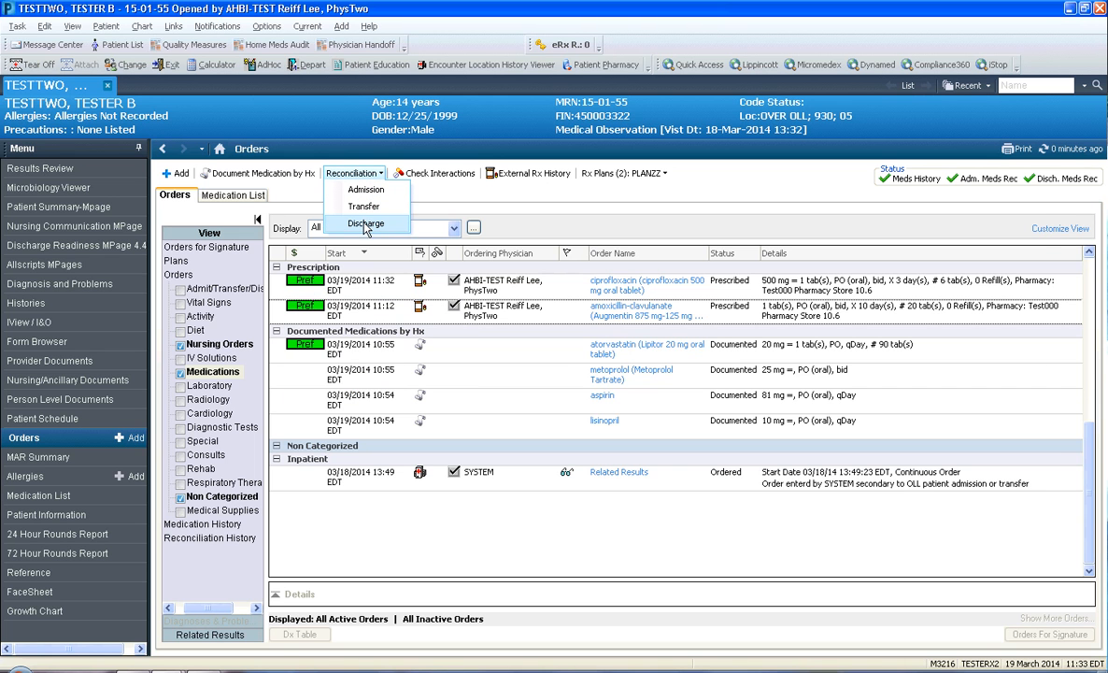
pyautogui.click(366, 224)
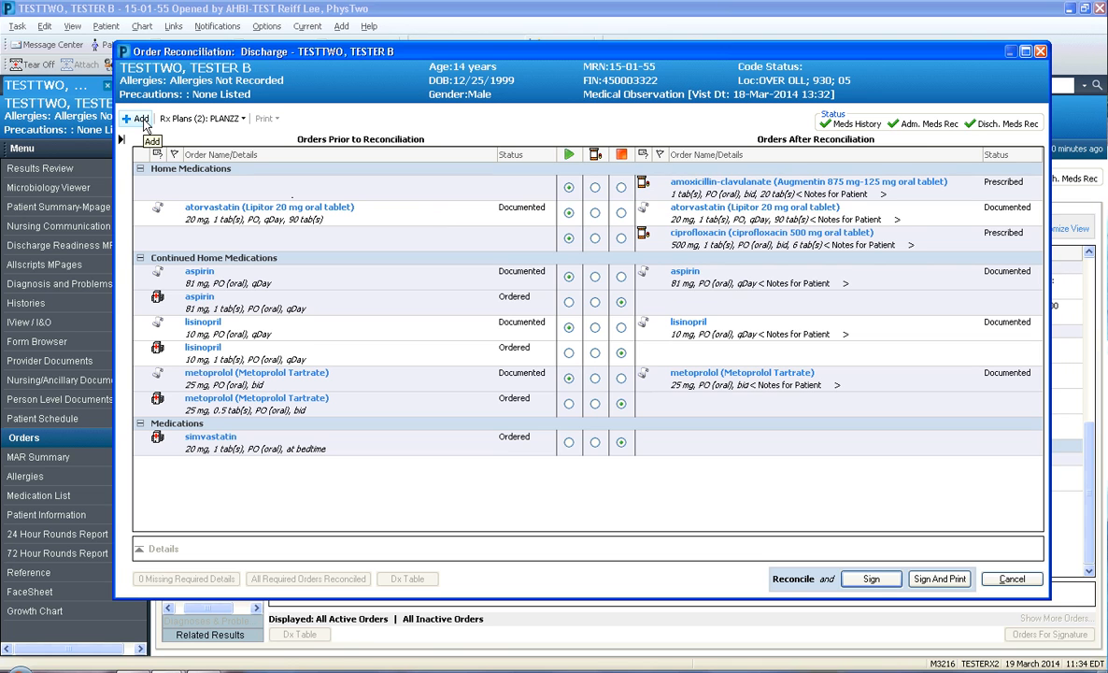
pyautogui.click(139, 120)
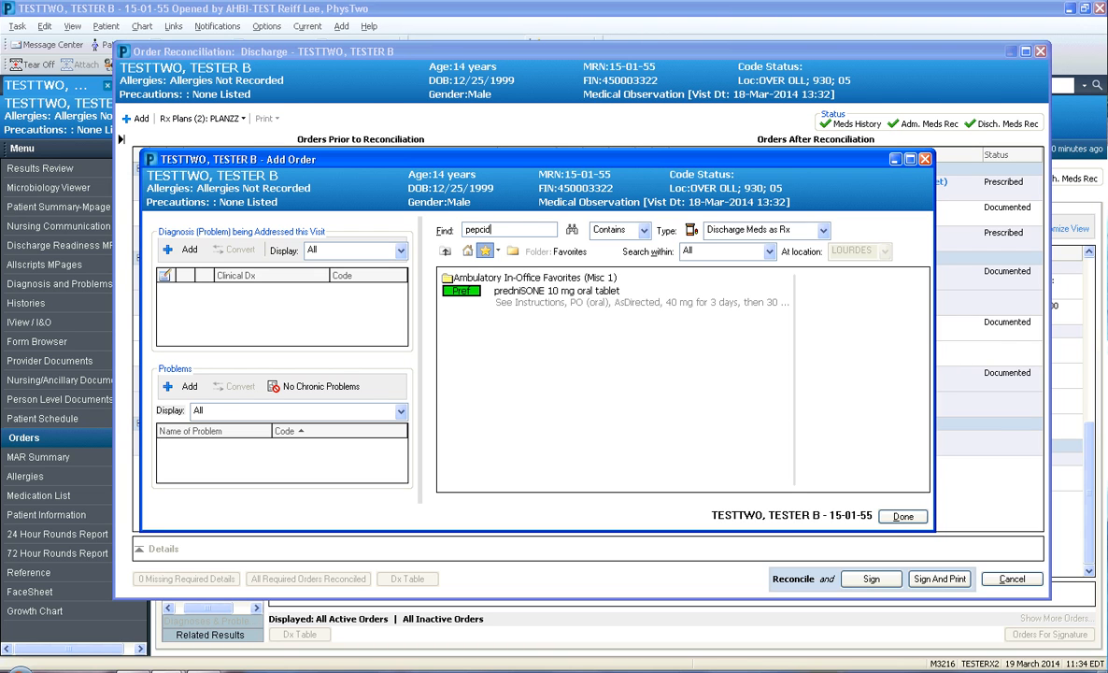
pyautogui.press('Return')
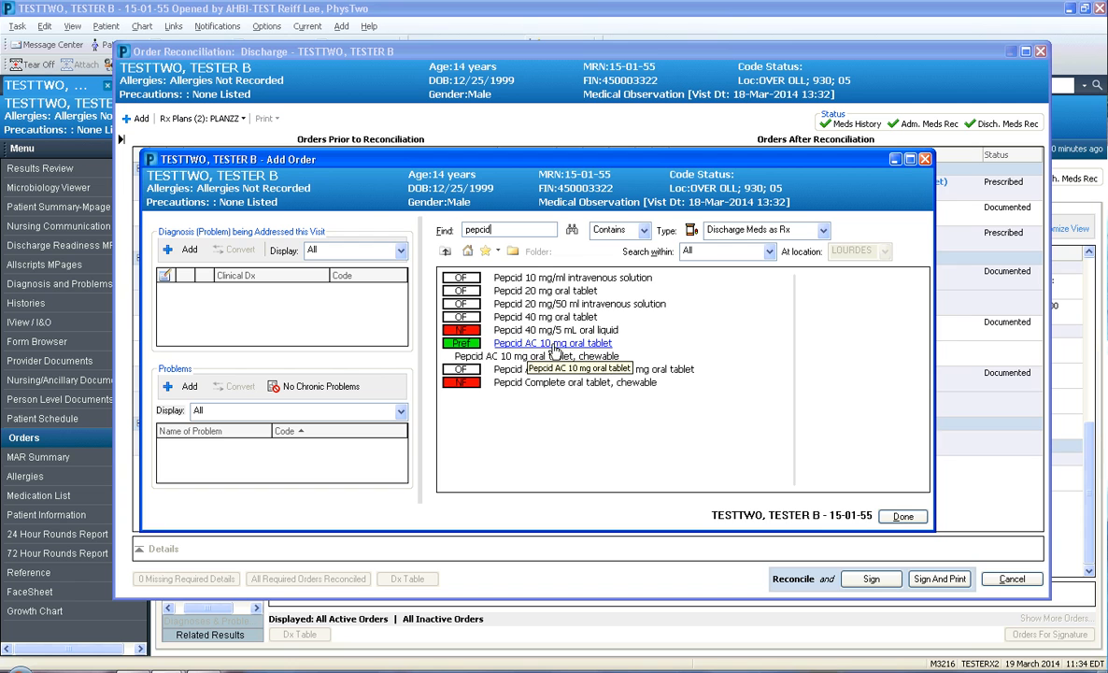
pyautogui.click(553, 345)
pyautogui.click(328, 252)
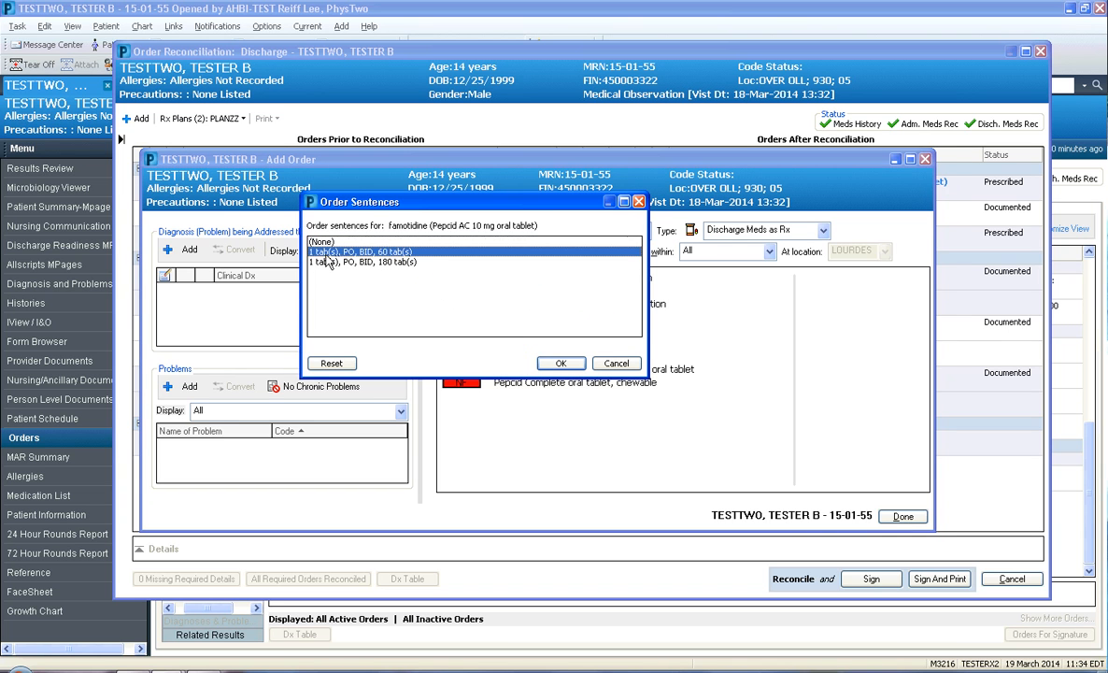
pyautogui.click(560, 363)
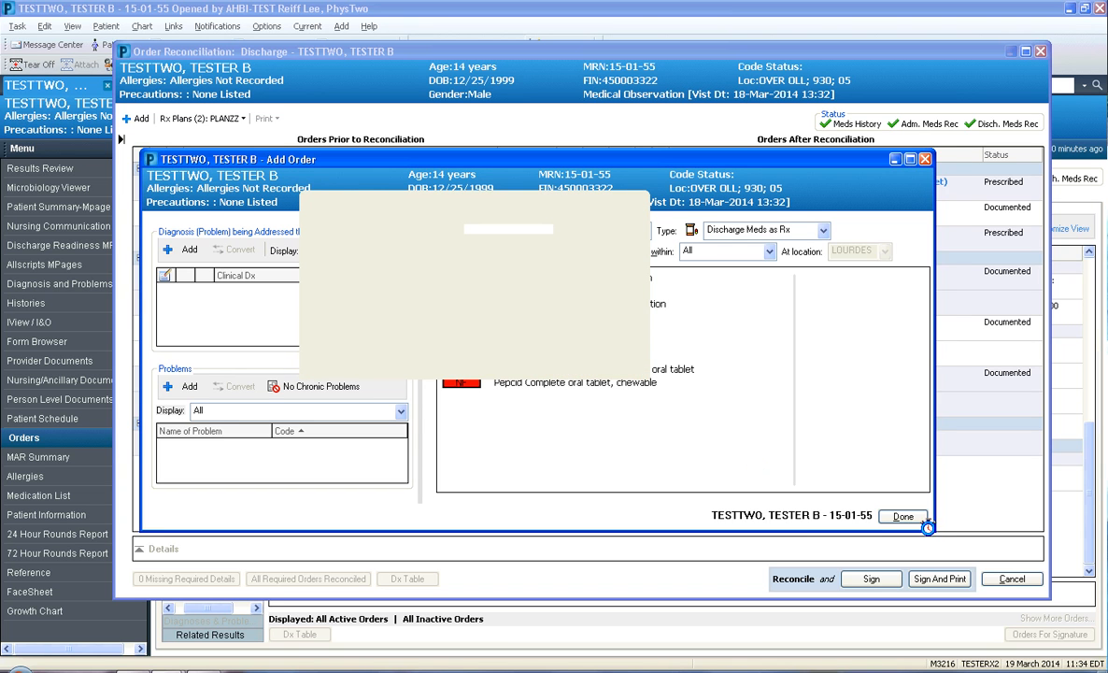
pyautogui.click(904, 516)
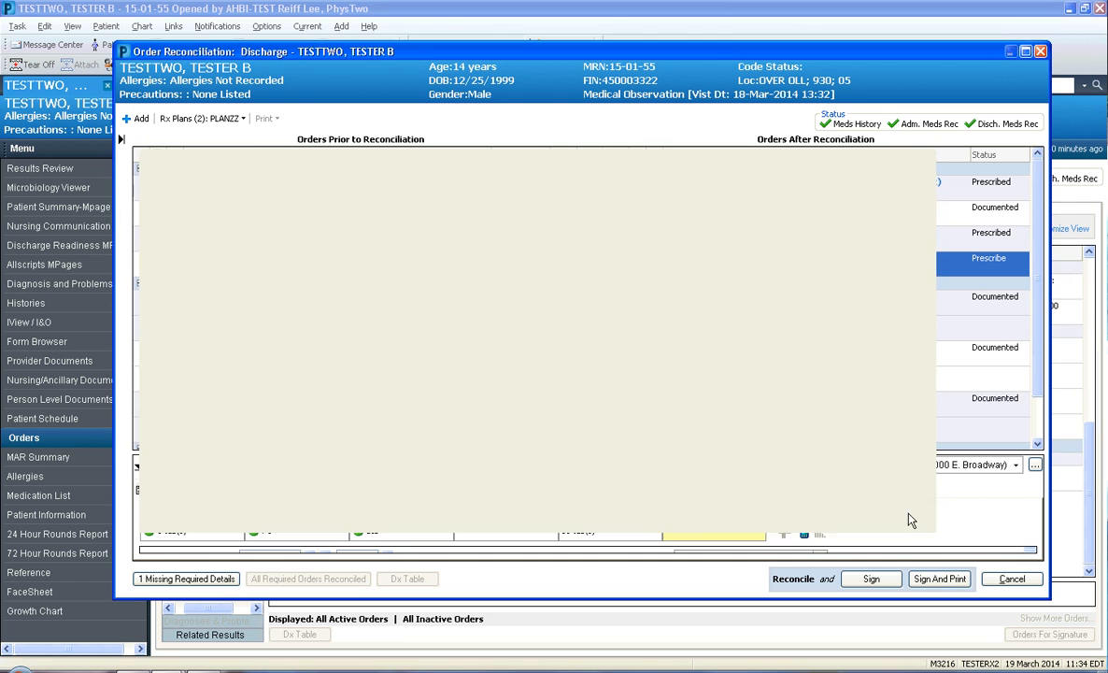
# Enlarge the famotidine order details, set its refills to 0, and sign the reconciliation with its electronic prescription
pyautogui.moveTo(778, 453); pyautogui.dragTo(752, 319)
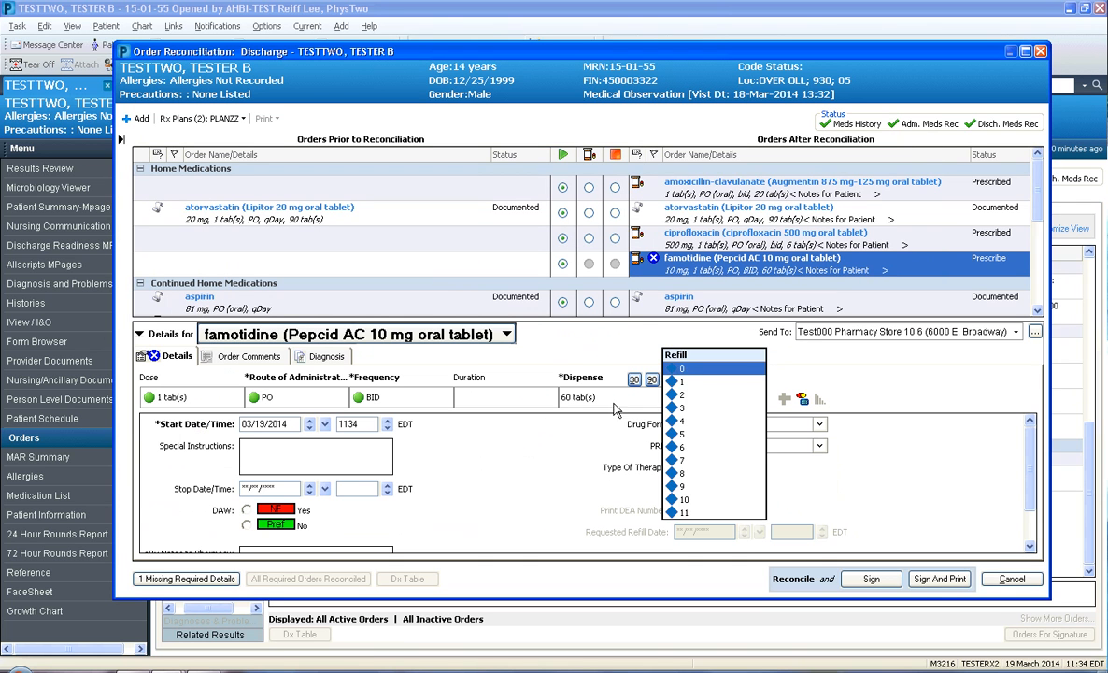
pyautogui.click(530, 479)
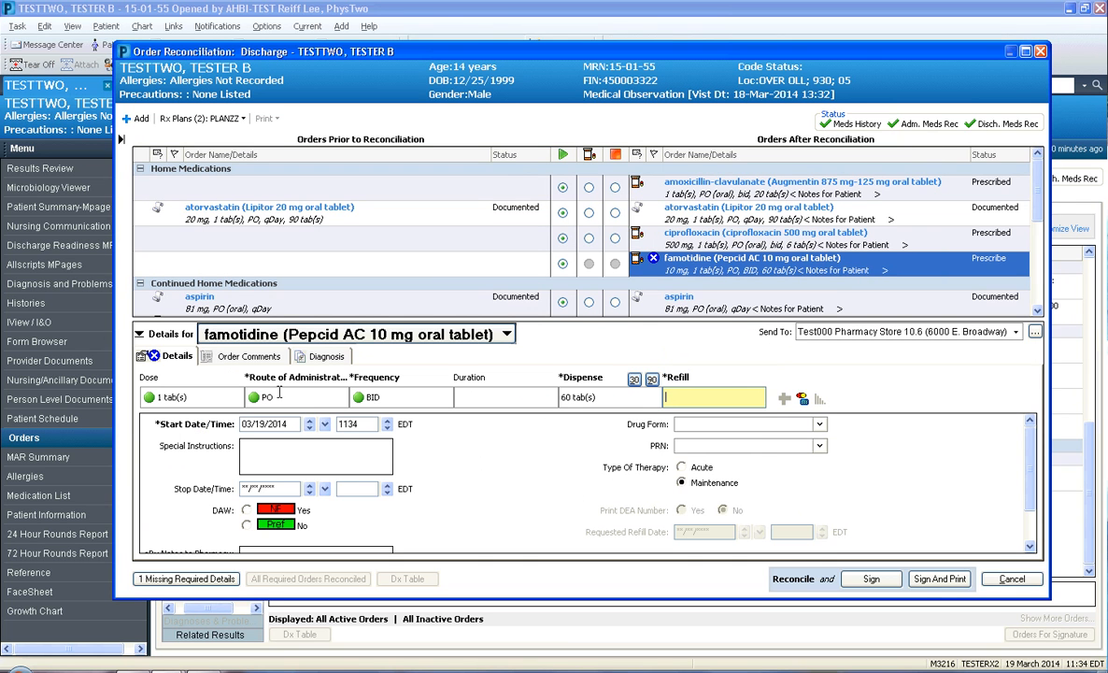
pyautogui.click(669, 397)
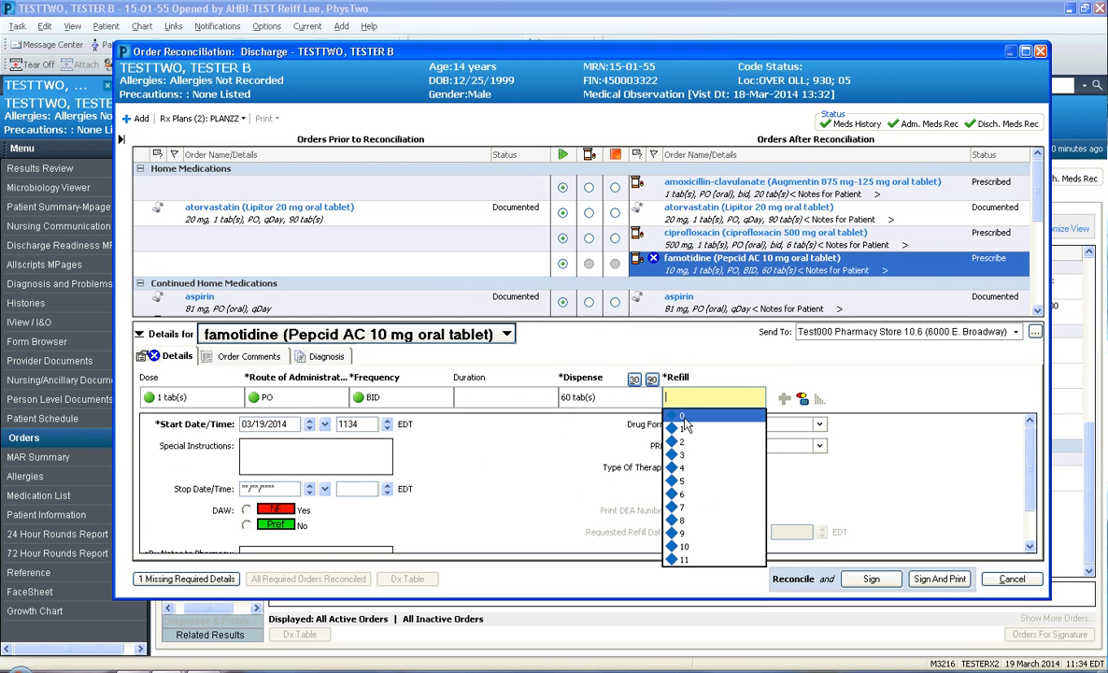
pyautogui.click(683, 419)
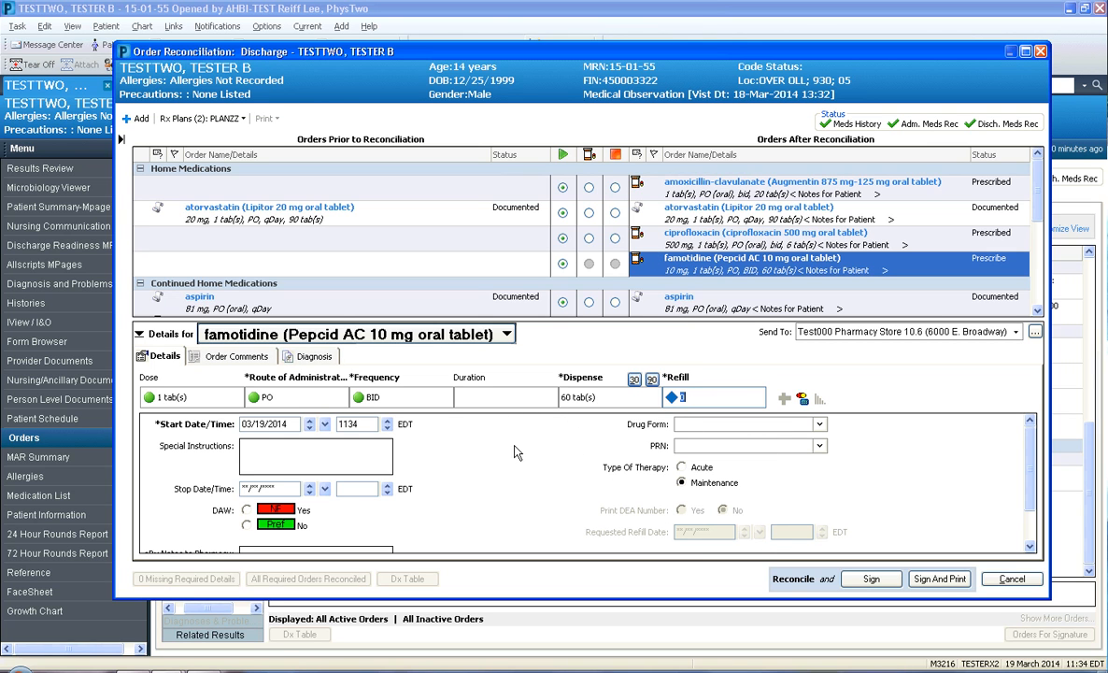
pyautogui.click(871, 579)
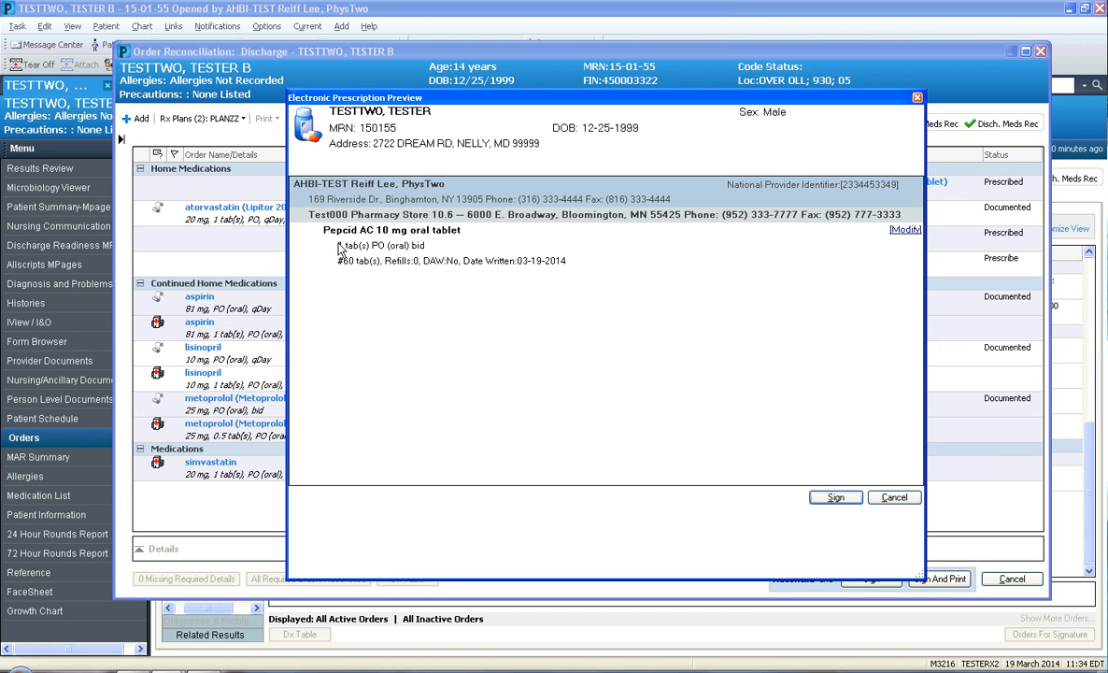
pyautogui.click(837, 500)
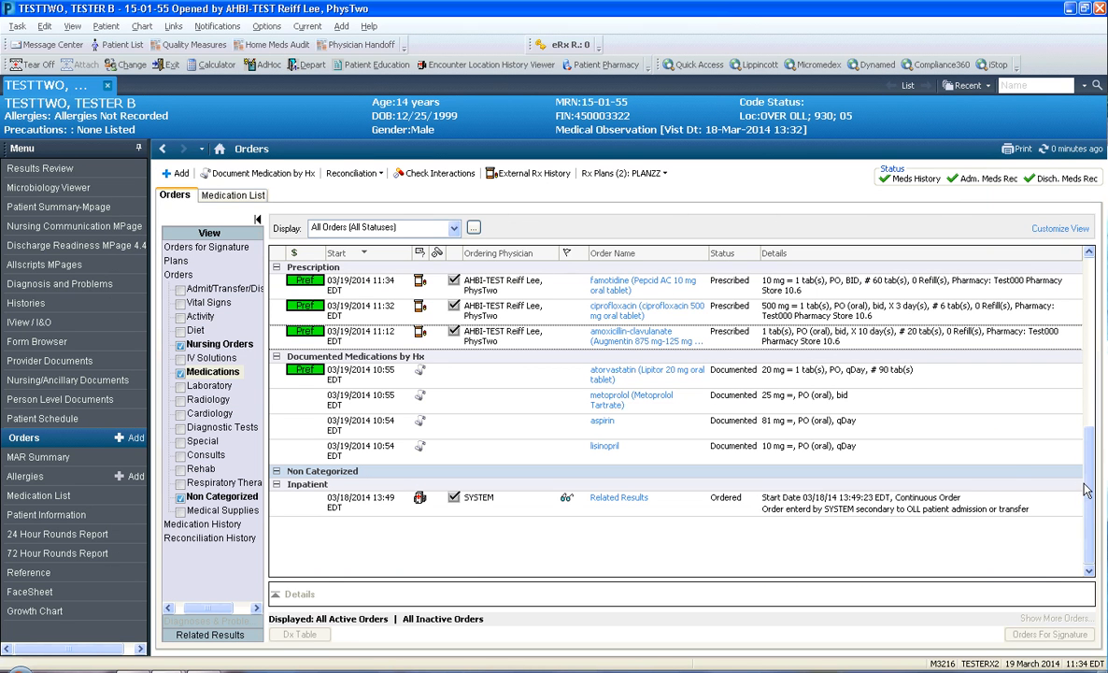
# Review the patient's orders list and show the available Rx plans
pyautogui.scroll(1, 1094, 447)
pyautogui.moveTo(1093, 447); pyautogui.dragTo(1097, 540)
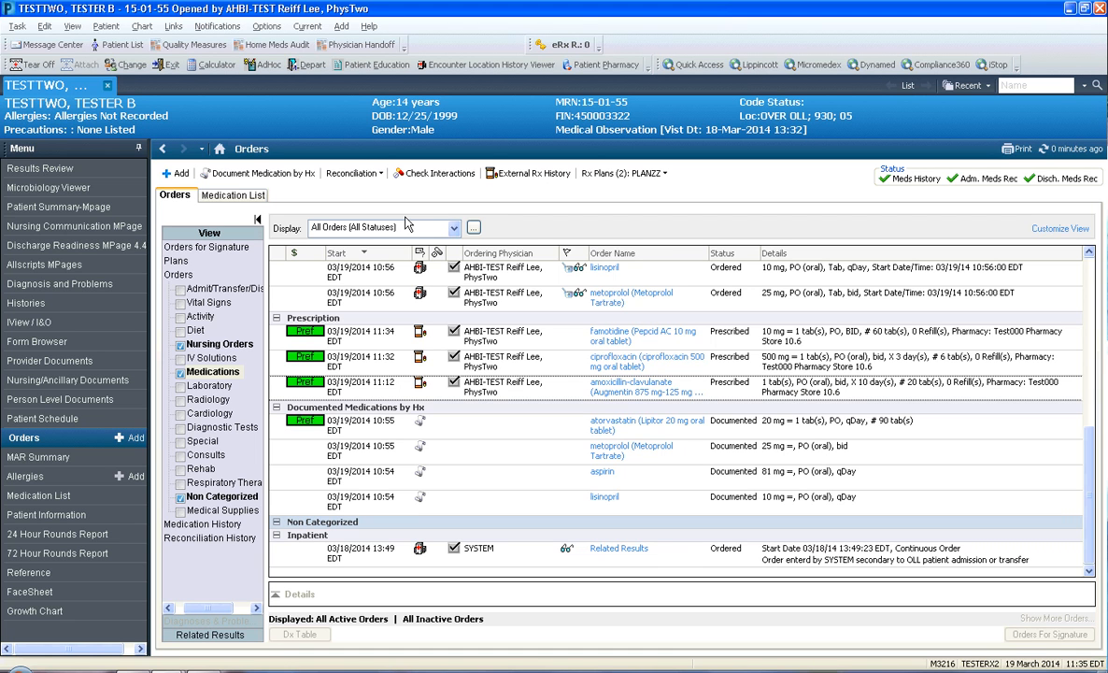
pyautogui.click(623, 173)
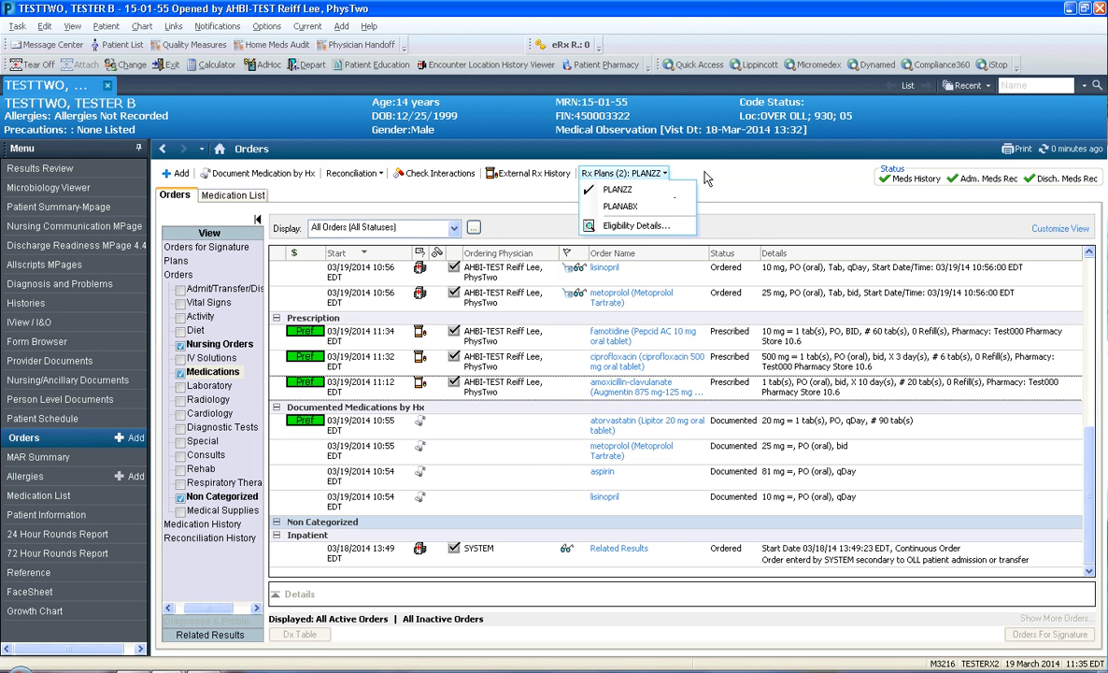
# View the pharmacy renewal details of the open eRx routing error message, and return to the test patient's chart
pyautogui.click(48, 45)
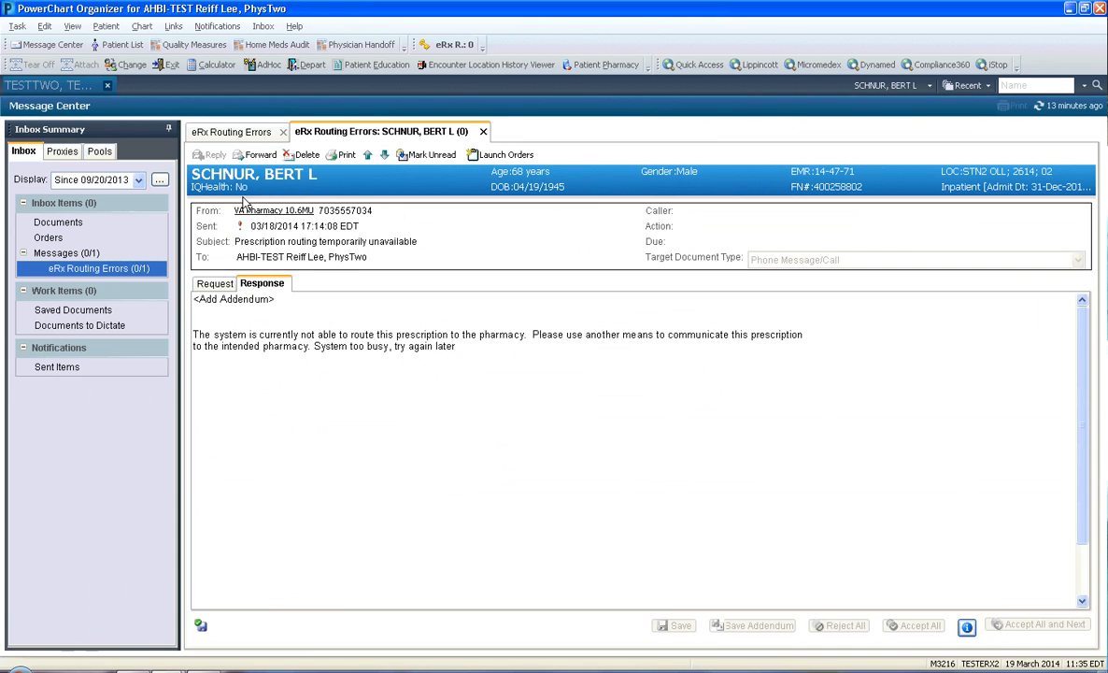
pyautogui.click(269, 210)
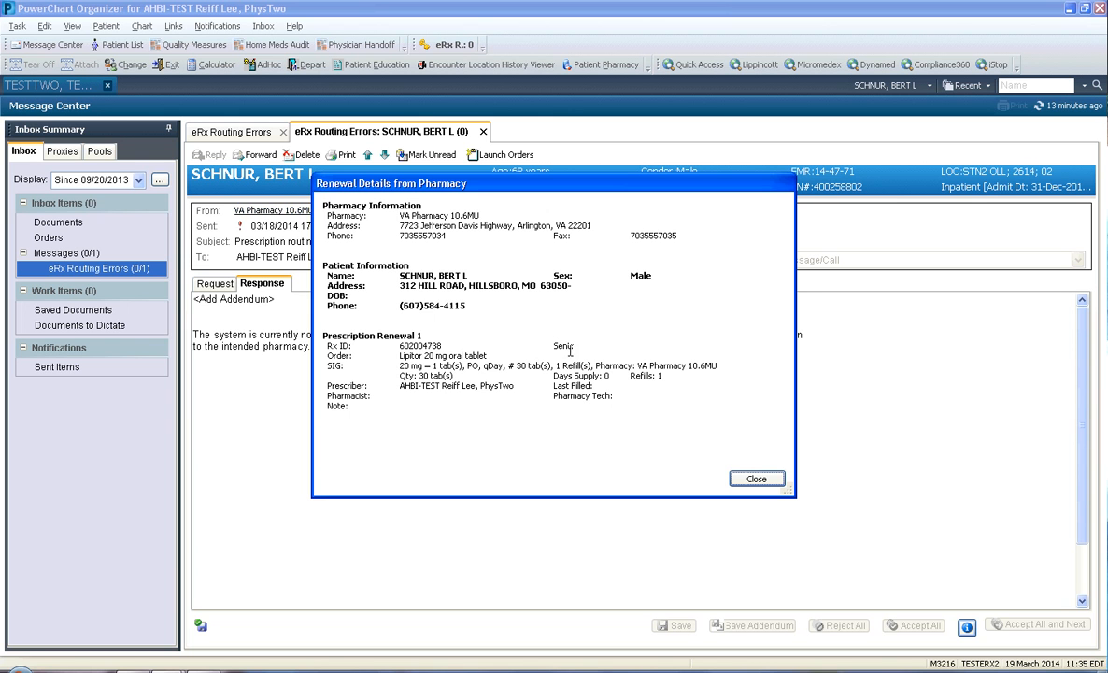
pyautogui.click(756, 480)
pyautogui.click(76, 88)
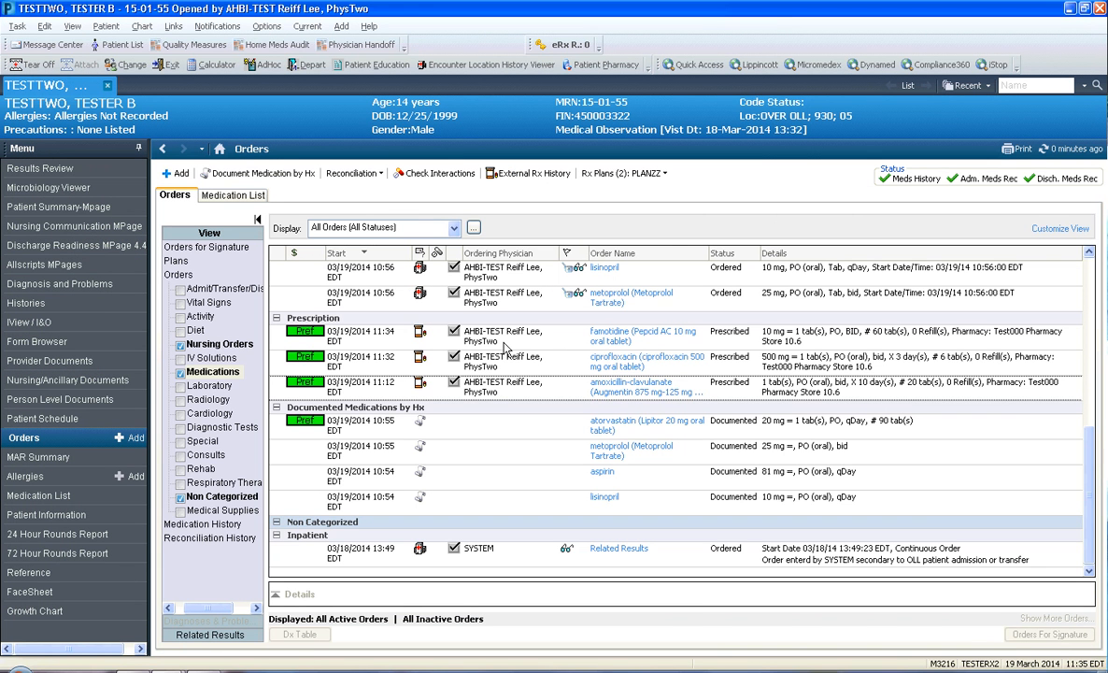
# View the External Rx History in an enlarged window, limit it to Last 3 Months, and close it
pyautogui.click(530, 174)
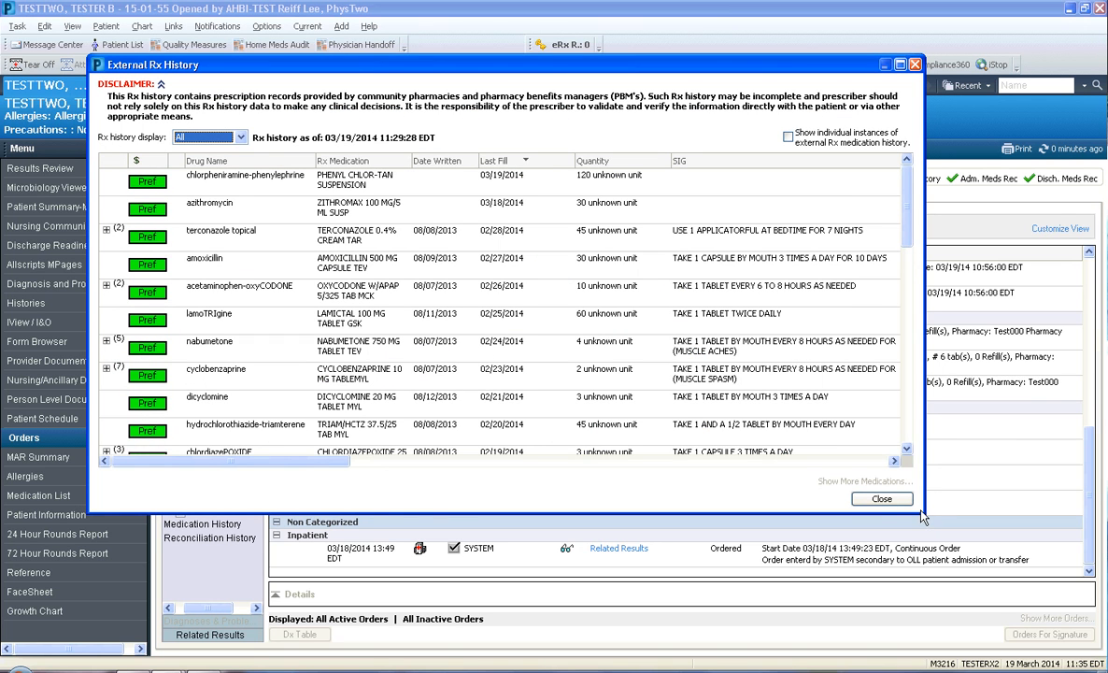
pyautogui.moveTo(921, 517); pyautogui.dragTo(993, 643)
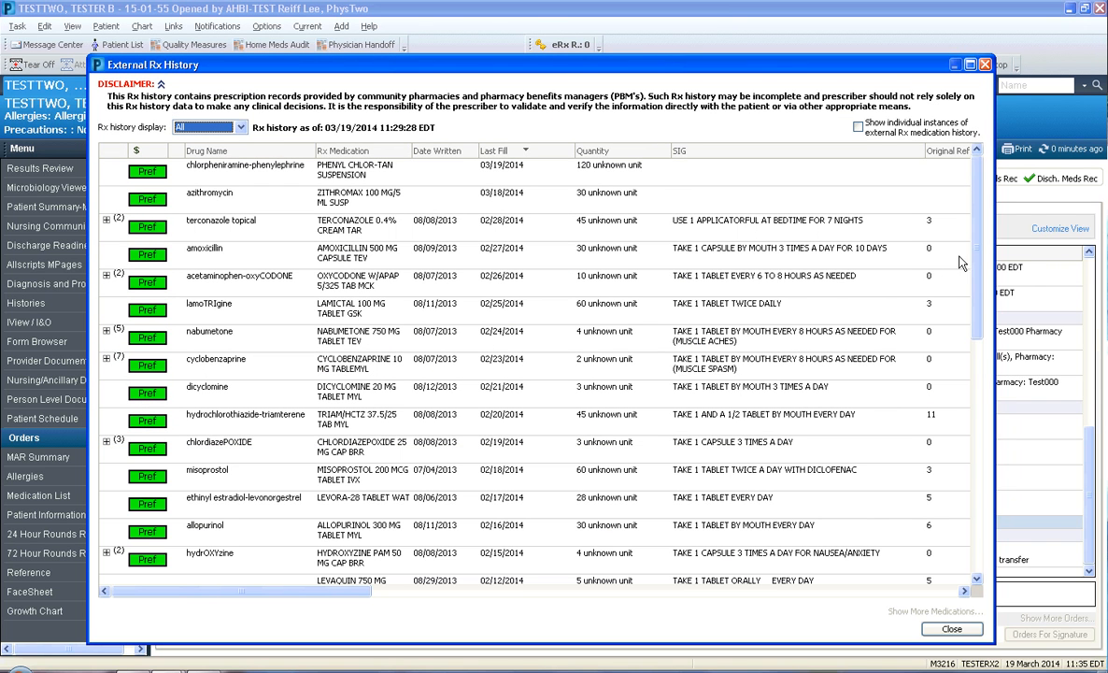
pyautogui.click(233, 128)
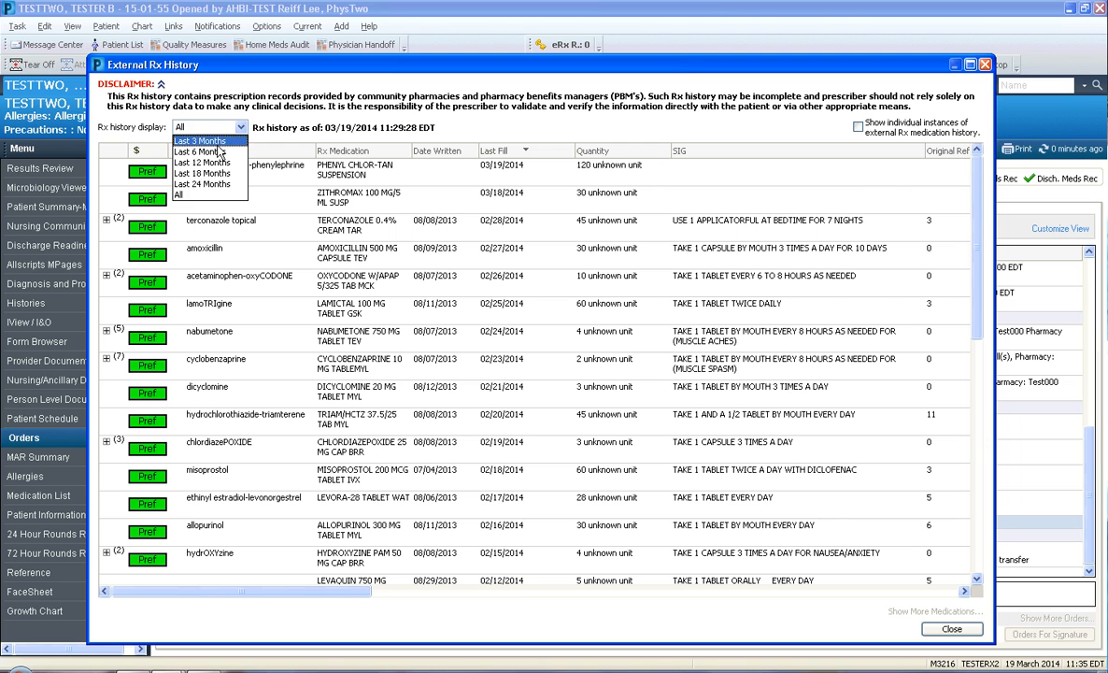
pyautogui.click(207, 142)
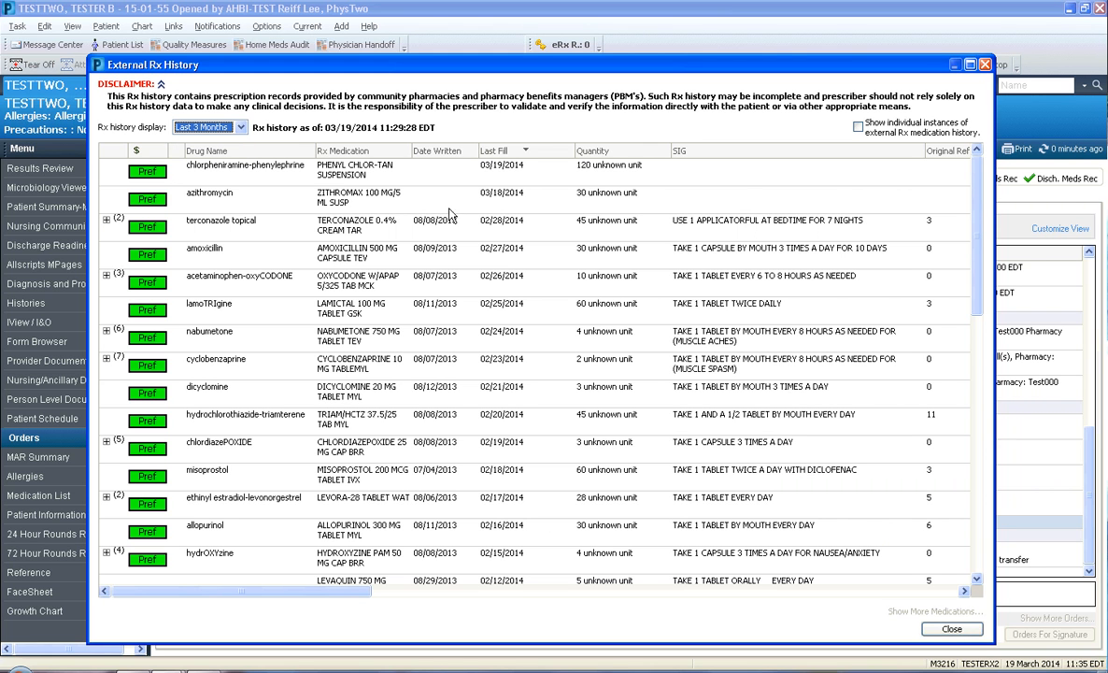
pyautogui.click(953, 629)
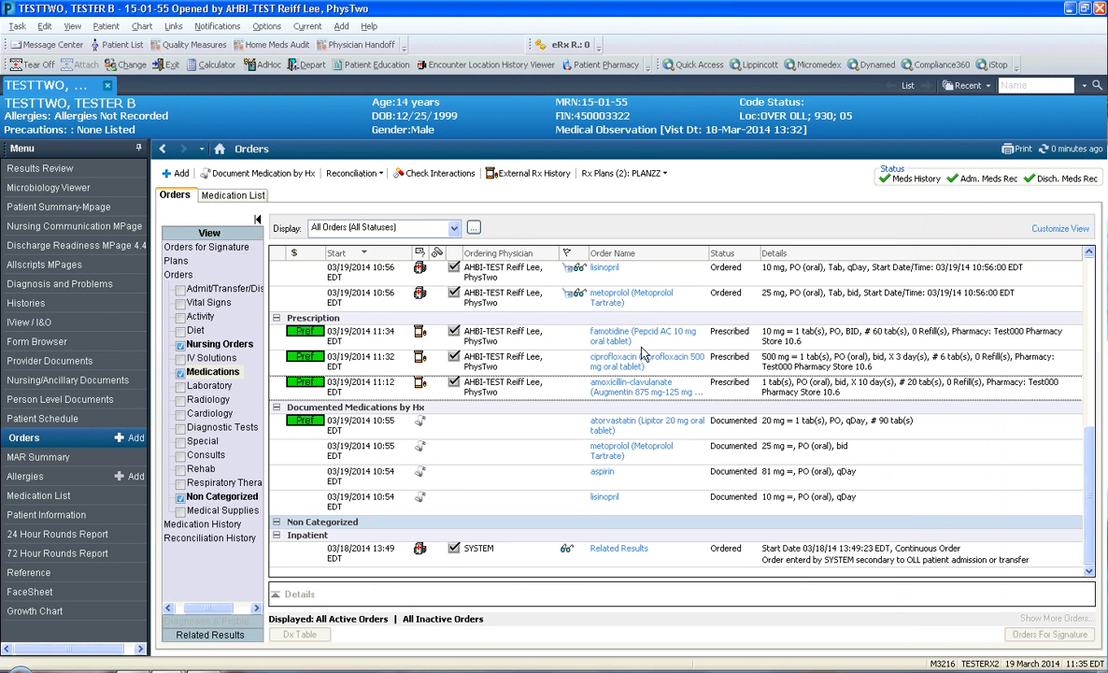